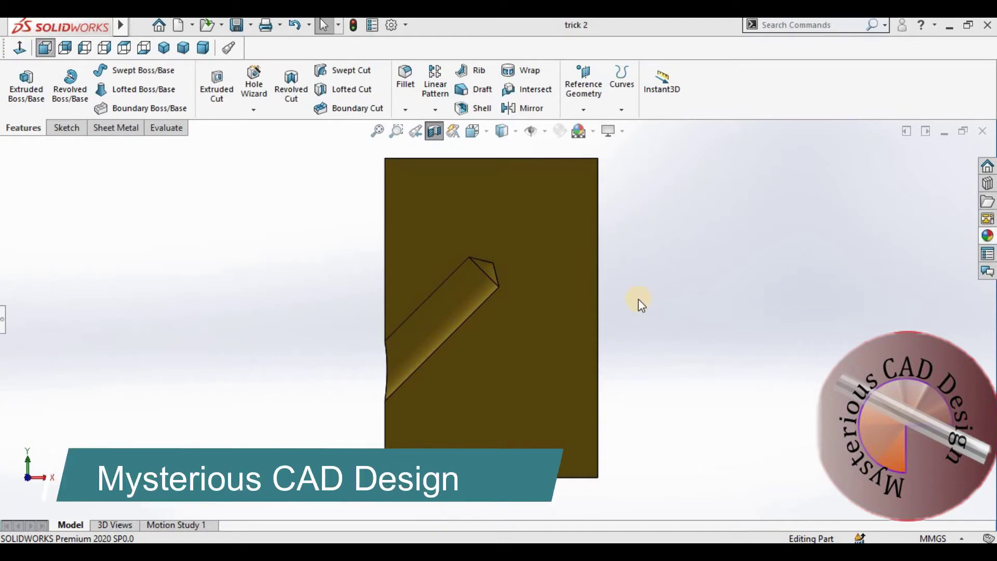
Step: Orbit and zoom around the finished cylinder to view it from several angles
scroll(637, 298, up, 3)
scroll(547, 284, down, 2)
scroll(534, 284, down, 2)
mouse_move(400, 344)
middle_down()
mouse_move(428, 351)
mouse_move(475, 338)
middle_up()
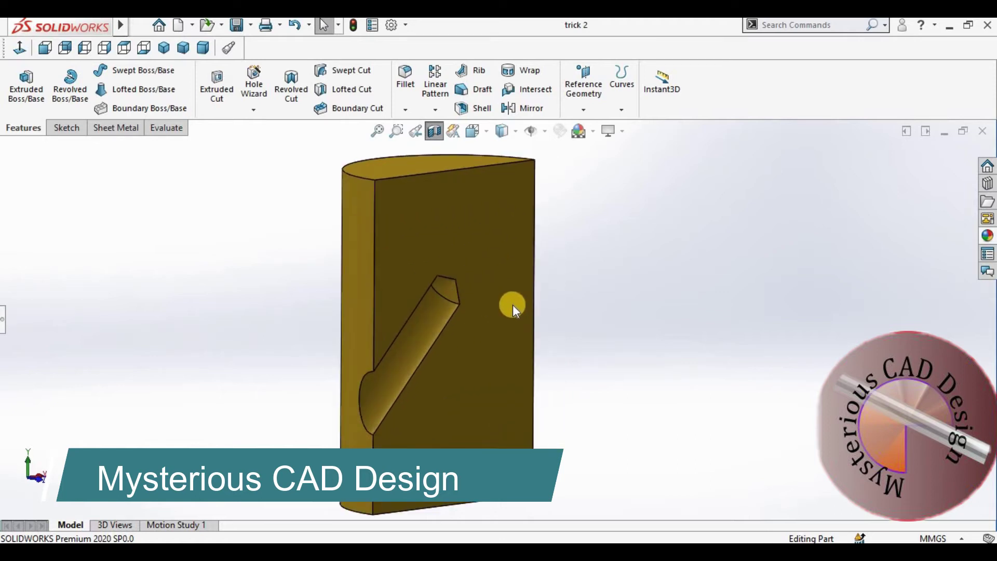
scroll(514, 306, up, 2)
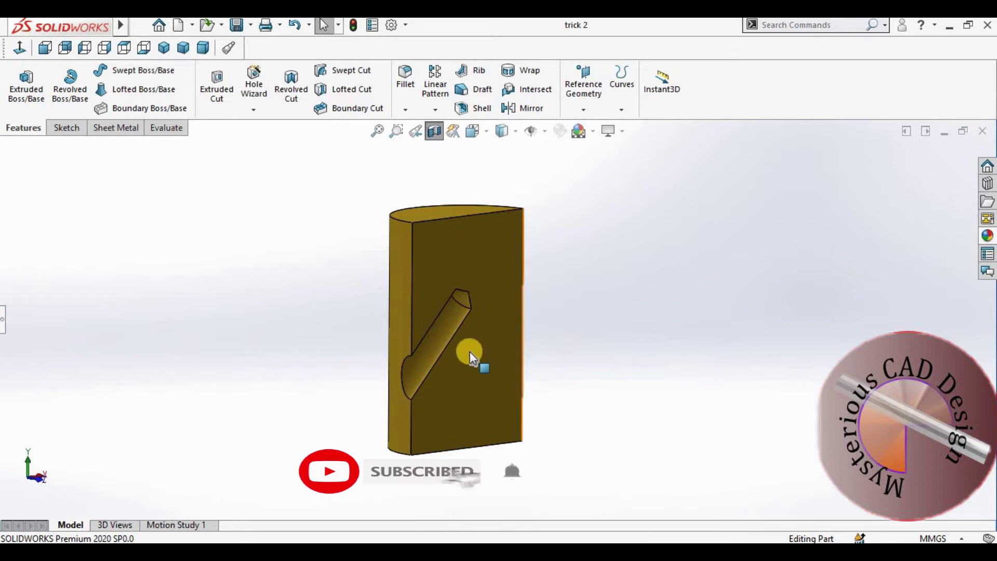
scroll(475, 356, down, 2)
mouse_move(475, 356)
middle_down()
mouse_move(367, 345)
mouse_move(454, 367)
mouse_move(502, 314)
middle_up()
scroll(502, 325, up, 2)
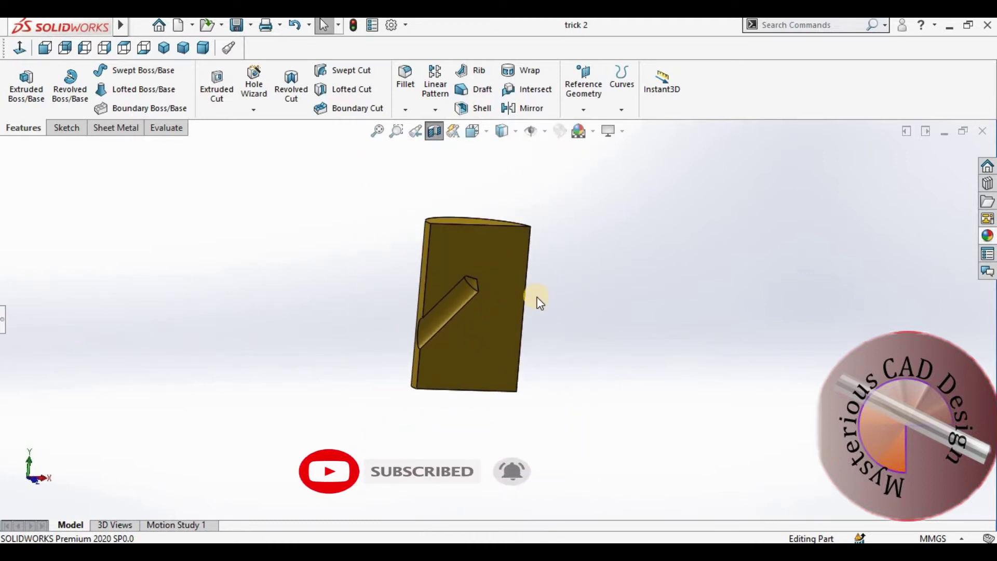
scroll(507, 300, down, 1)
Step: Inspect the angled hole, then show the part in Hidden Lines Visible style
mouse_move(594, 309)
middle_down()
mouse_move(549, 306)
mouse_move(563, 307)
mouse_move(435, 329)
mouse_move(581, 335)
middle_up()
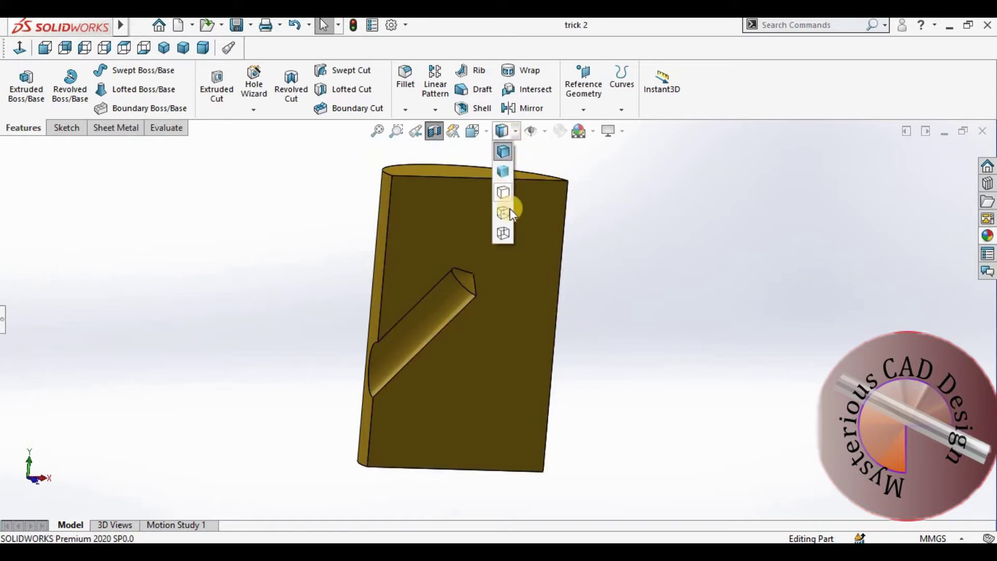
click(507, 211)
mouse_move(575, 195)
middle_down()
mouse_move(478, 260)
mouse_move(528, 260)
mouse_move(489, 179)
middle_up()
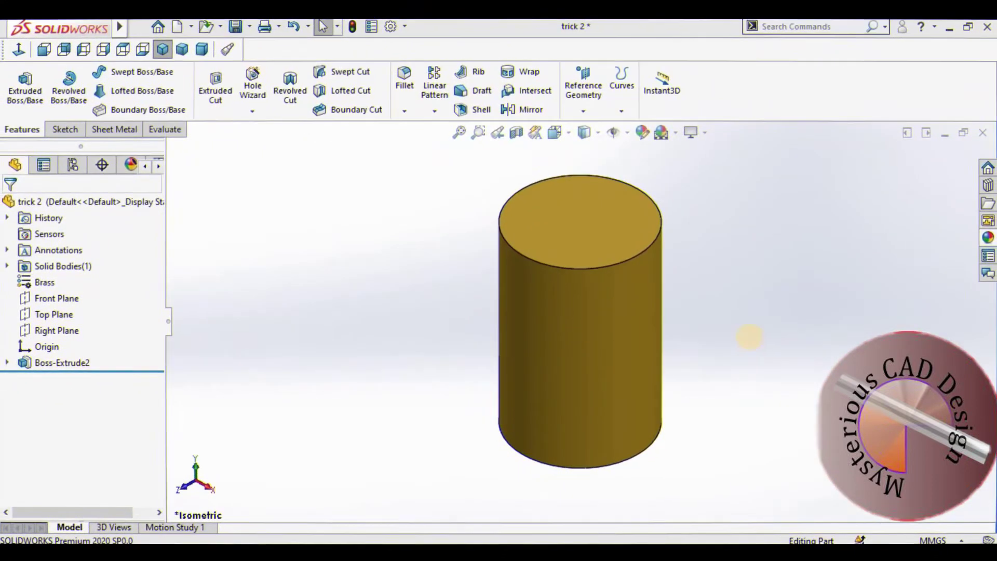
Step: Fit the cylinder in view and orient it Normal To the Front Plane for sketching
key(f)
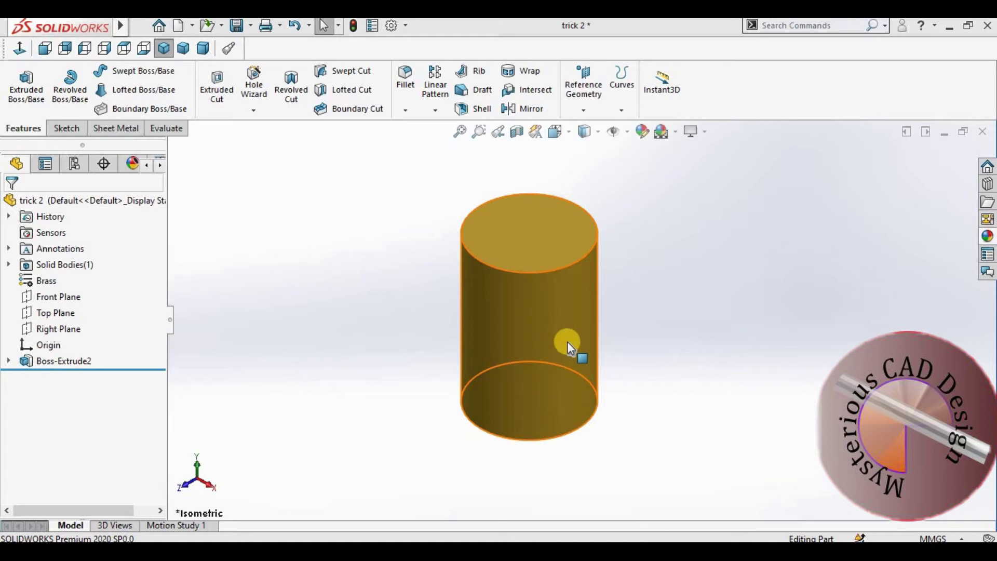
scroll(746, 312, down, 2)
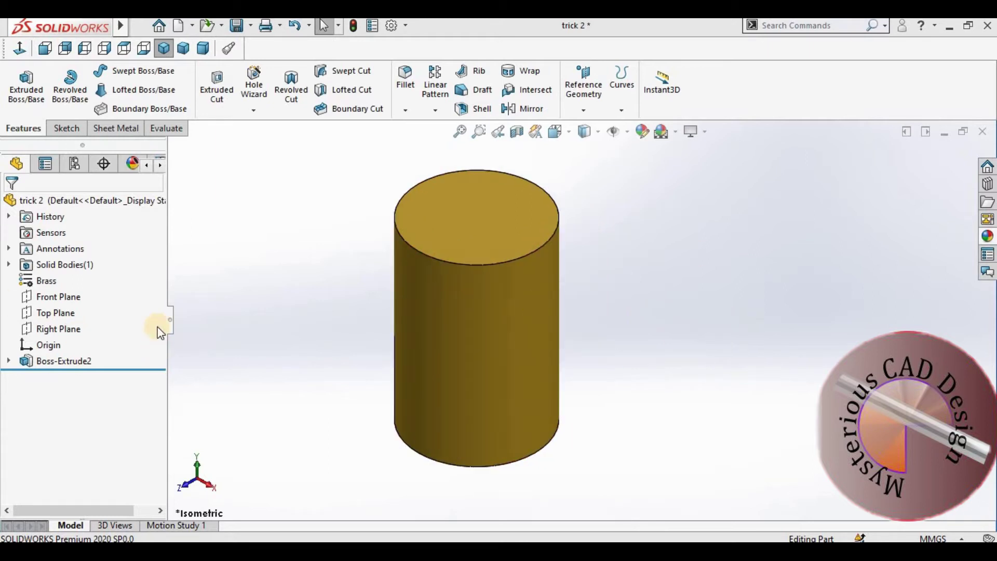
click(62, 299)
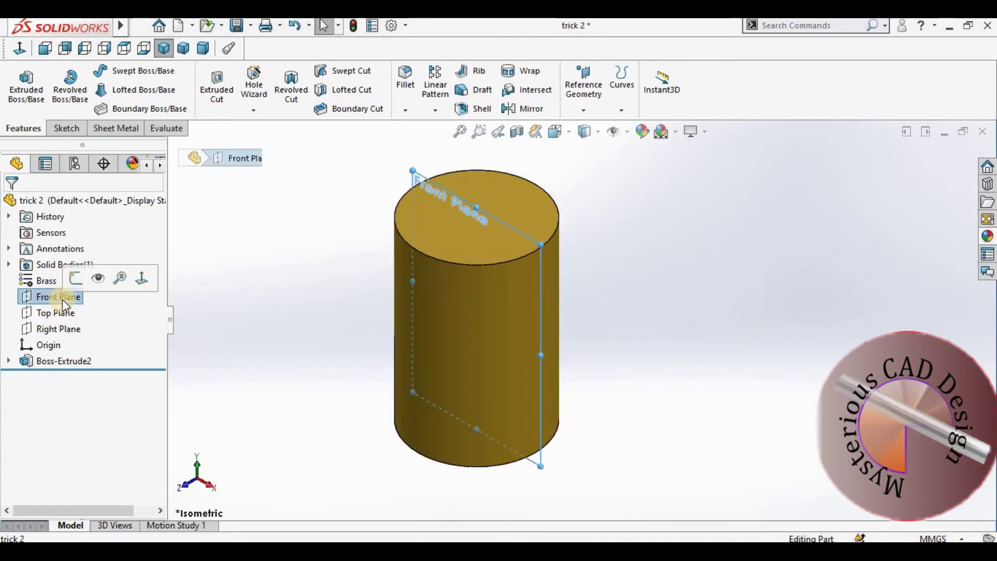
click(66, 329)
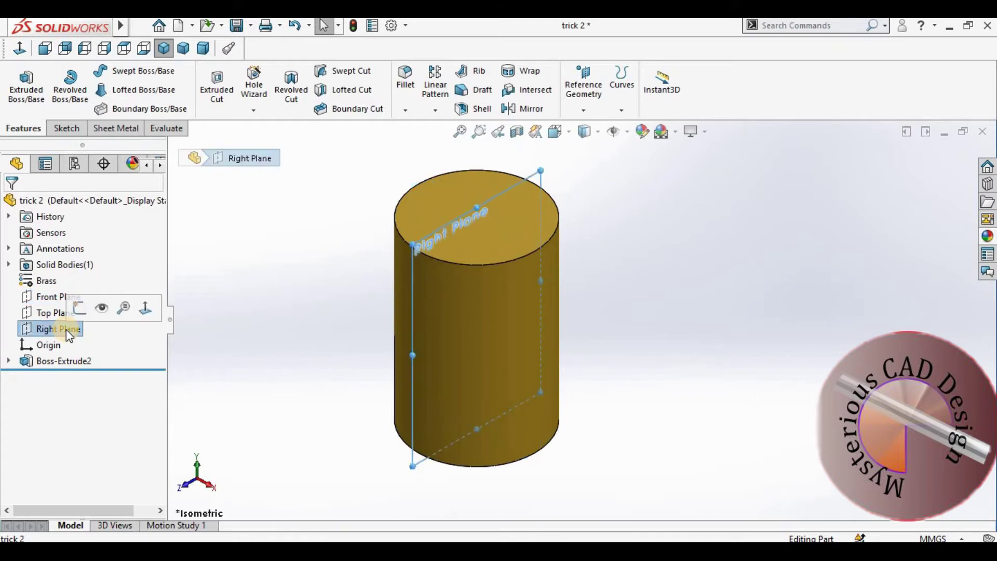
click(55, 298)
click(135, 275)
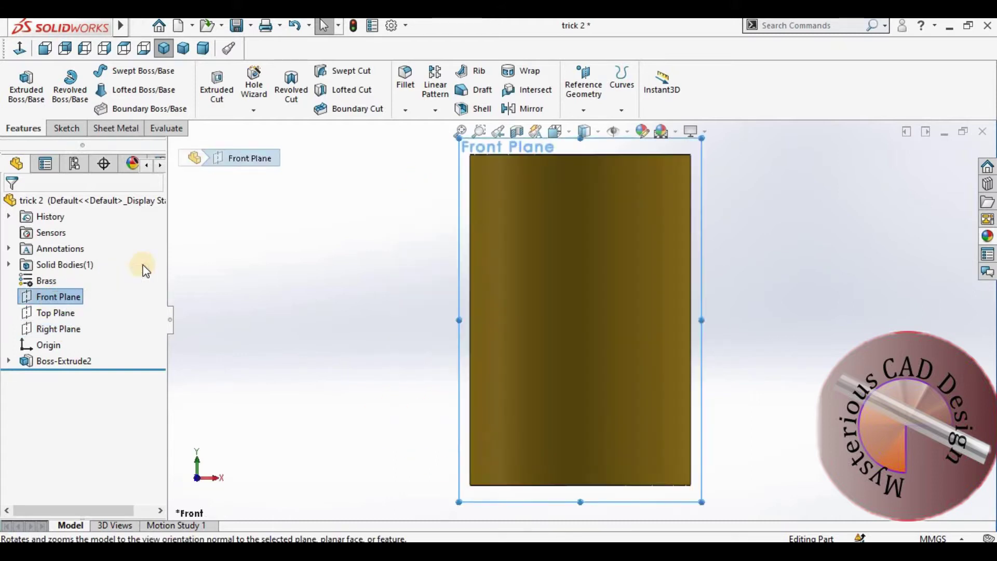
click(72, 129)
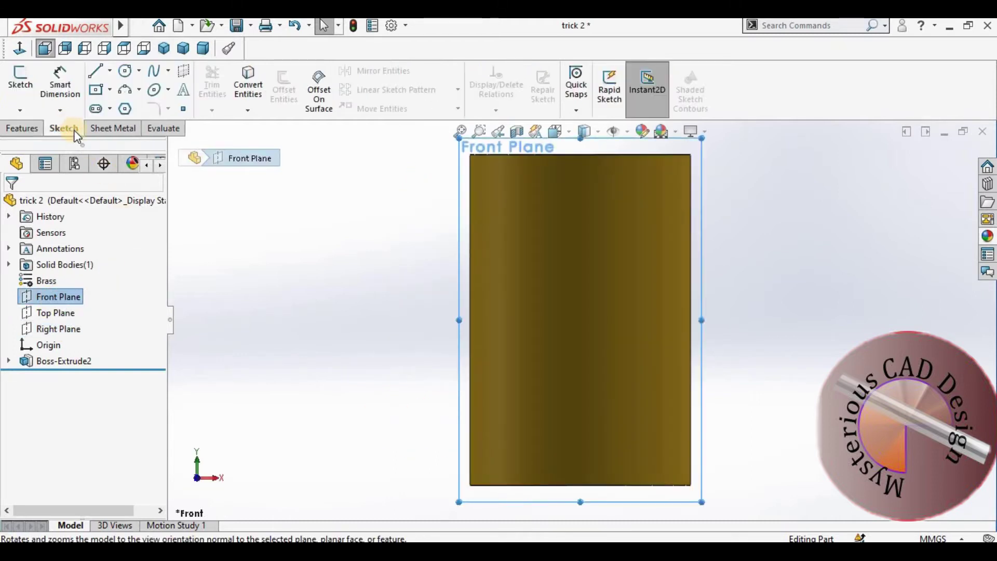
Step: Draw a centerline down the cylinder's left edge and an angled centerline rising from it
click(109, 70)
click(124, 108)
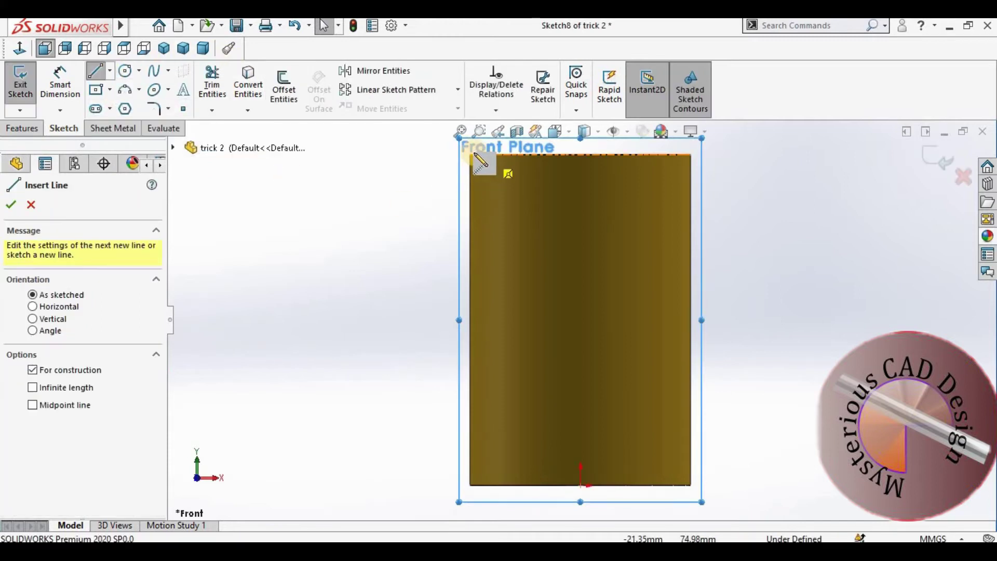
drag(471, 155, 480, 494)
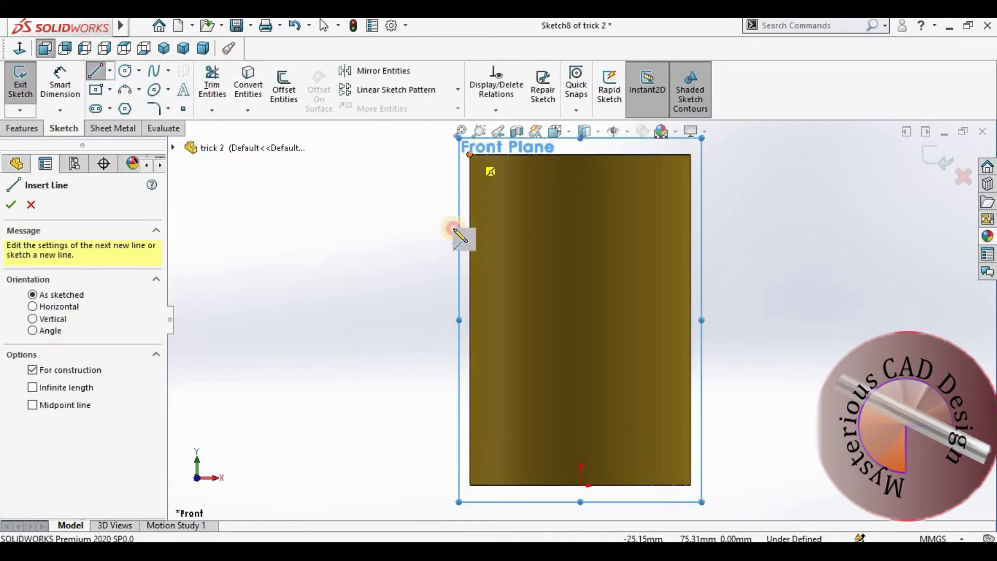
click(471, 486)
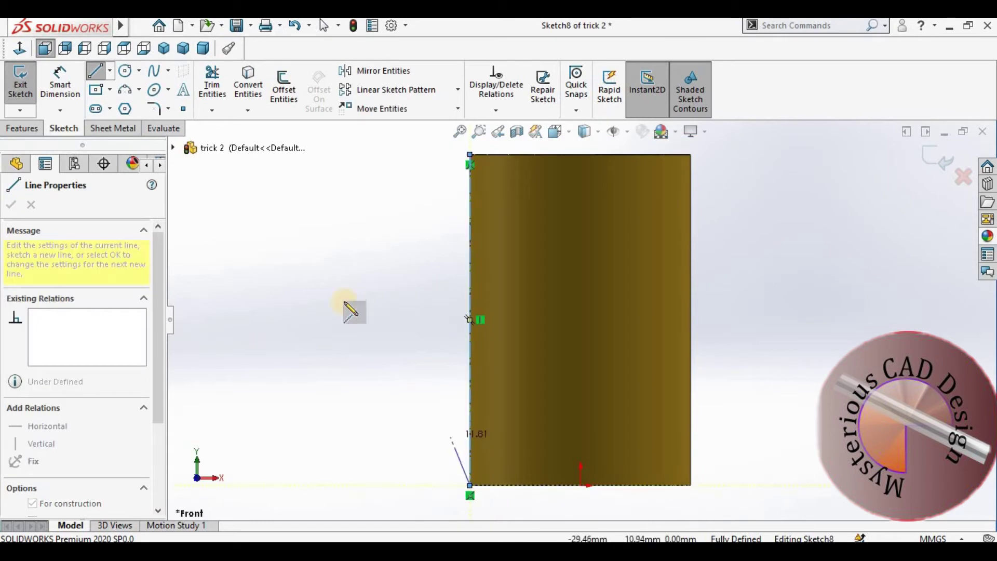
key(Escape)
key(Escape)
click(109, 72)
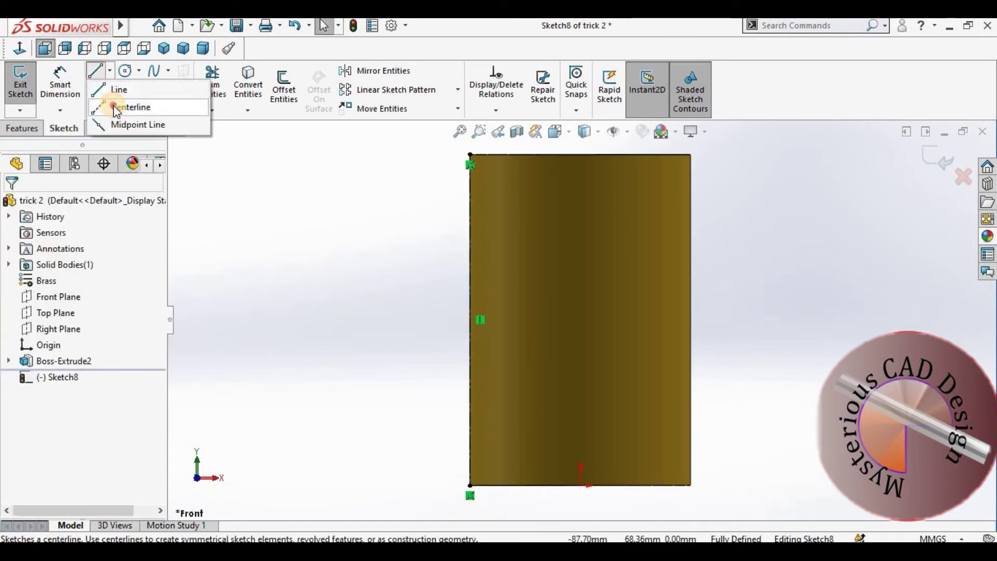
click(114, 105)
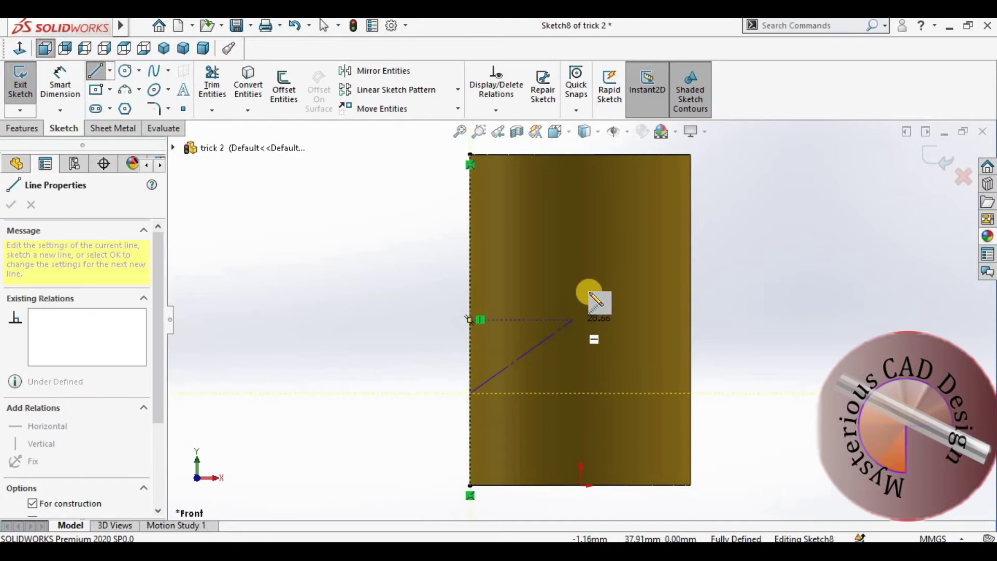
drag(470, 393, 603, 269)
key(Escape)
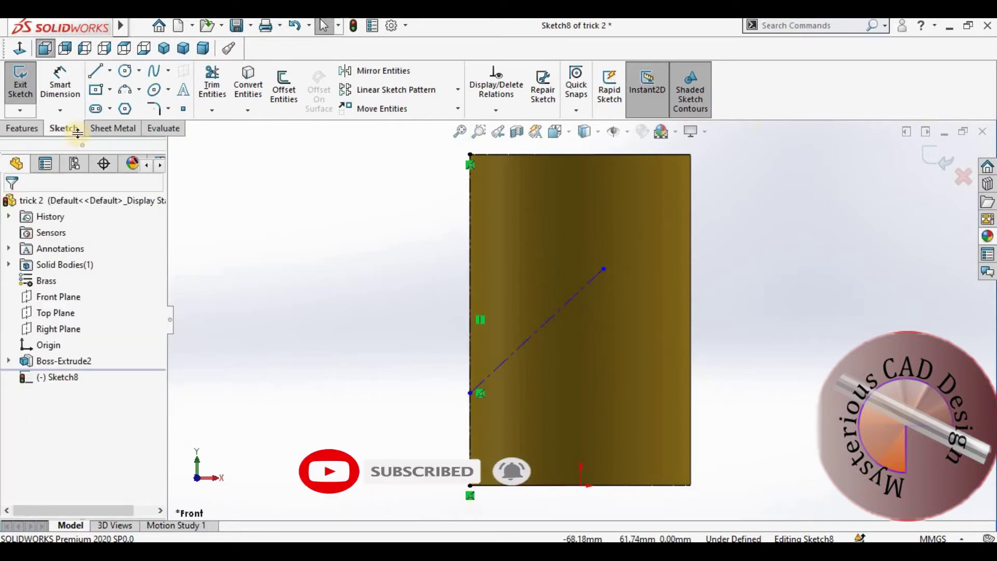
Step: Dimension the angled line to 45° with its lower endpoint 20 mm up, then exit the sketch
click(61, 89)
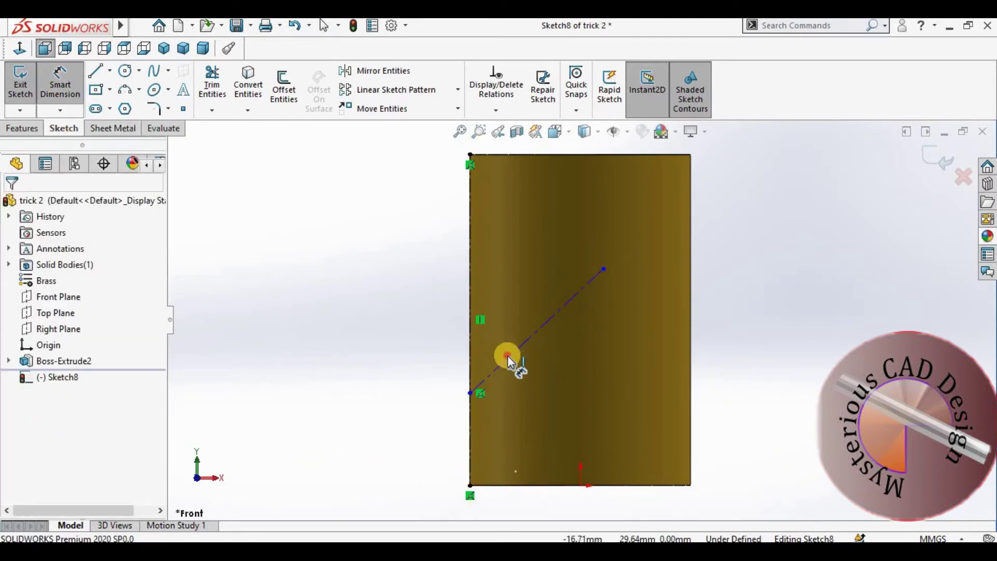
click(468, 346)
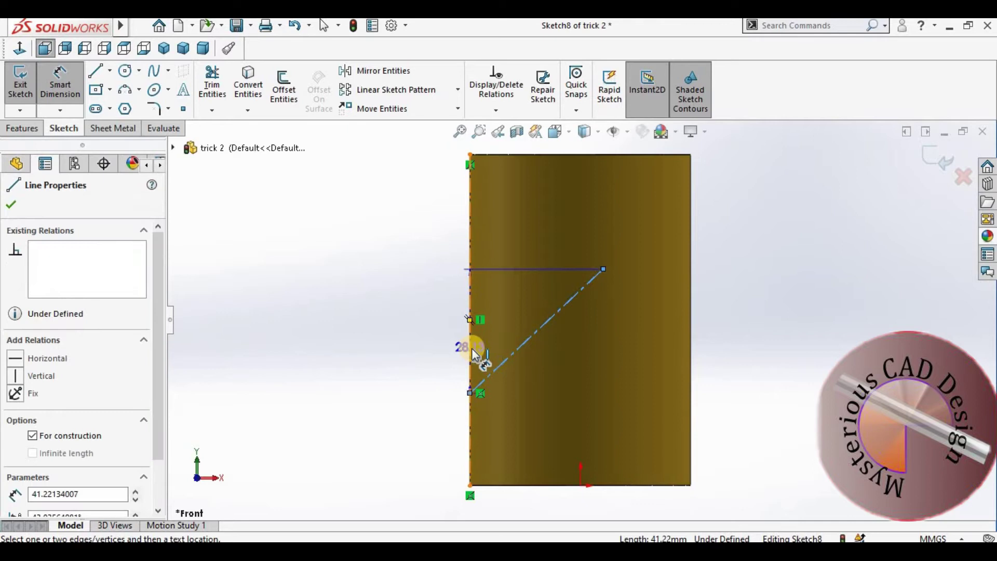
click(518, 291)
text(45)
key(Return)
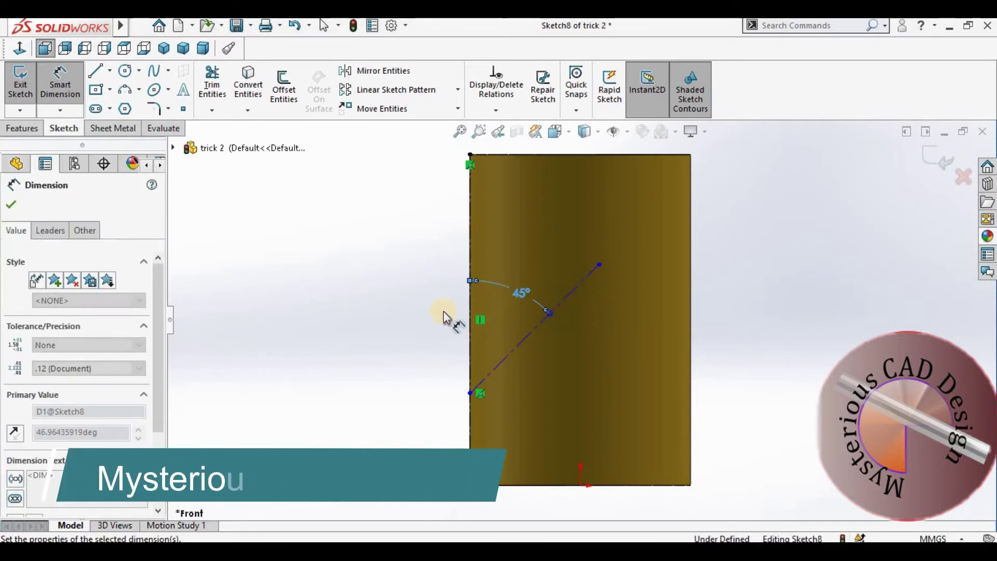
click(506, 502)
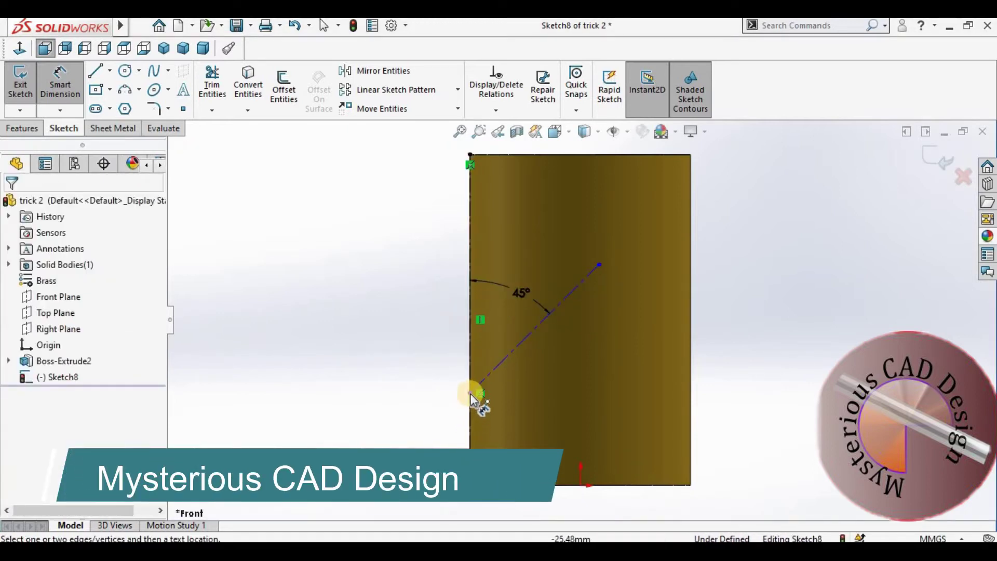
click(470, 393)
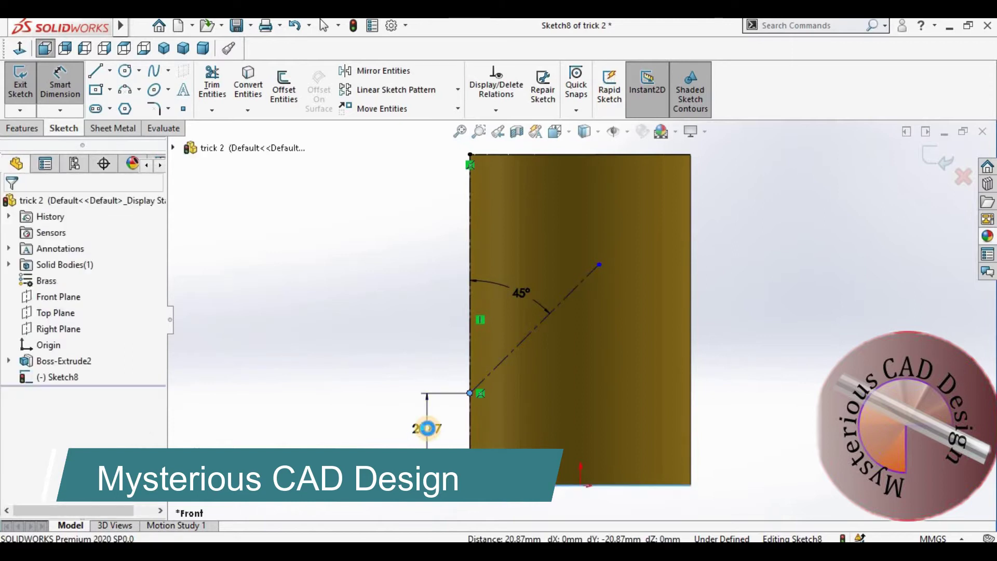
click(427, 429)
key(Return)
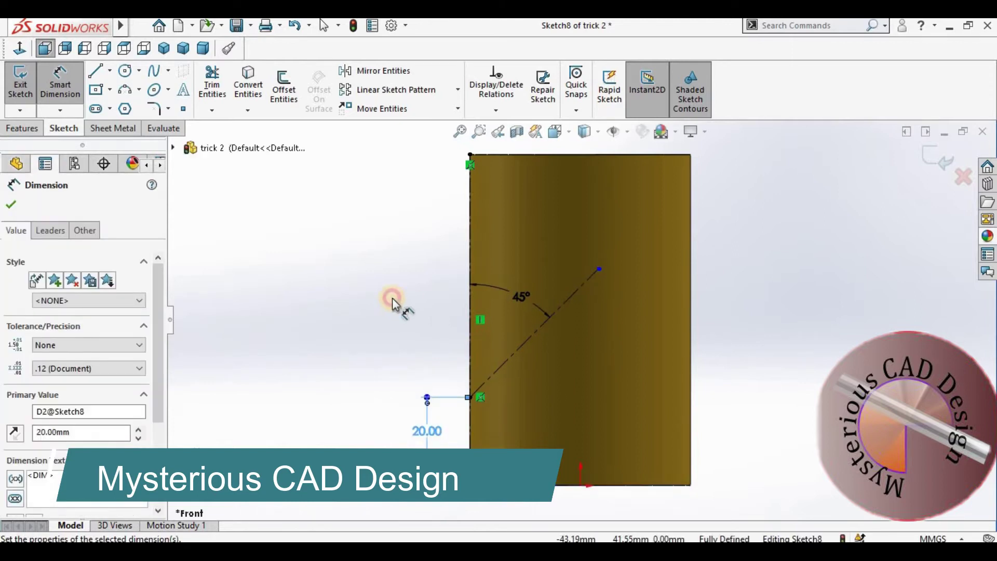
click(389, 300)
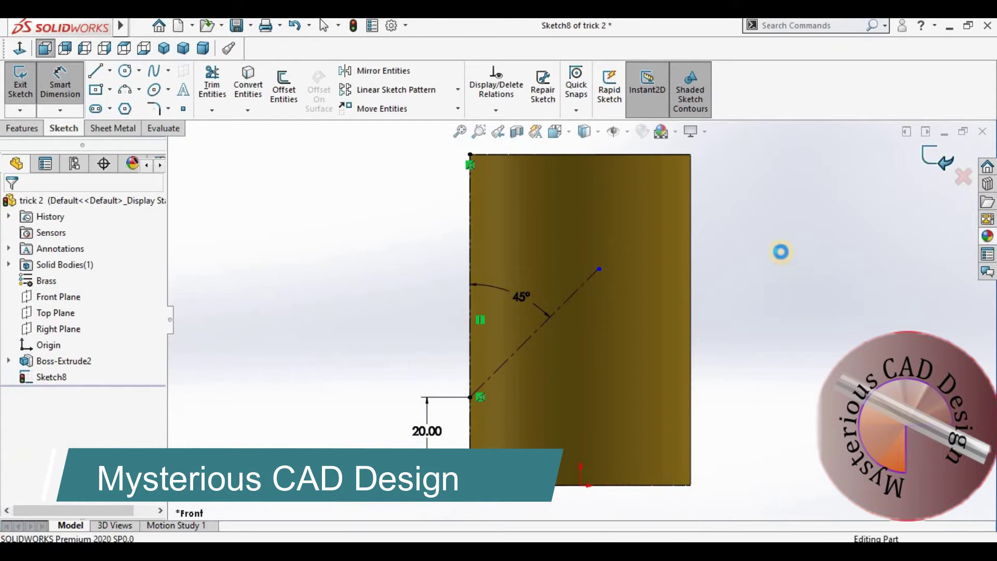
key(ctrl+b)
Step: Create Plane3 perpendicular to Line2@Sketch8 through its lower endpoint Point5@Sketch8
click(30, 131)
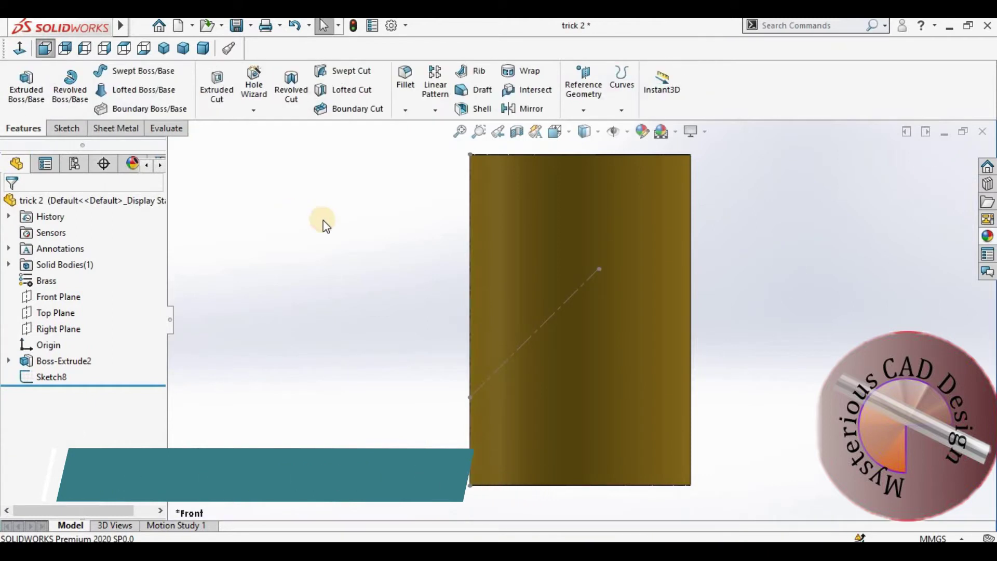
click(598, 99)
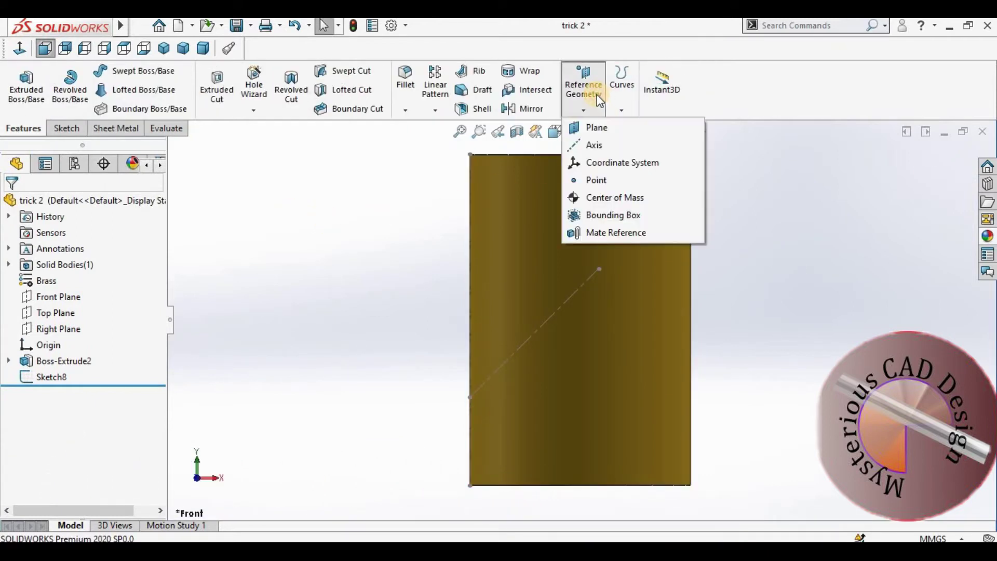
click(601, 127)
click(553, 325)
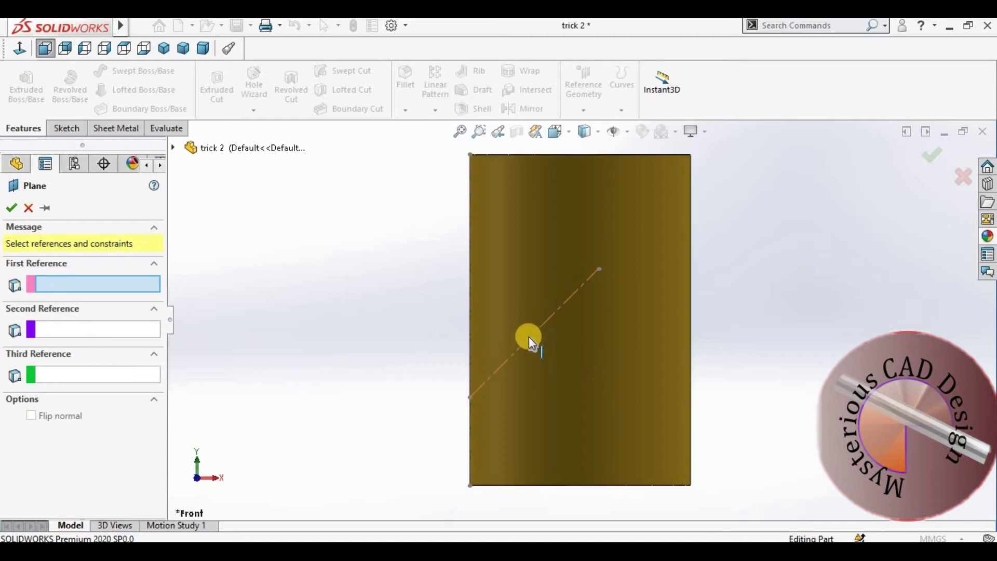
click(541, 324)
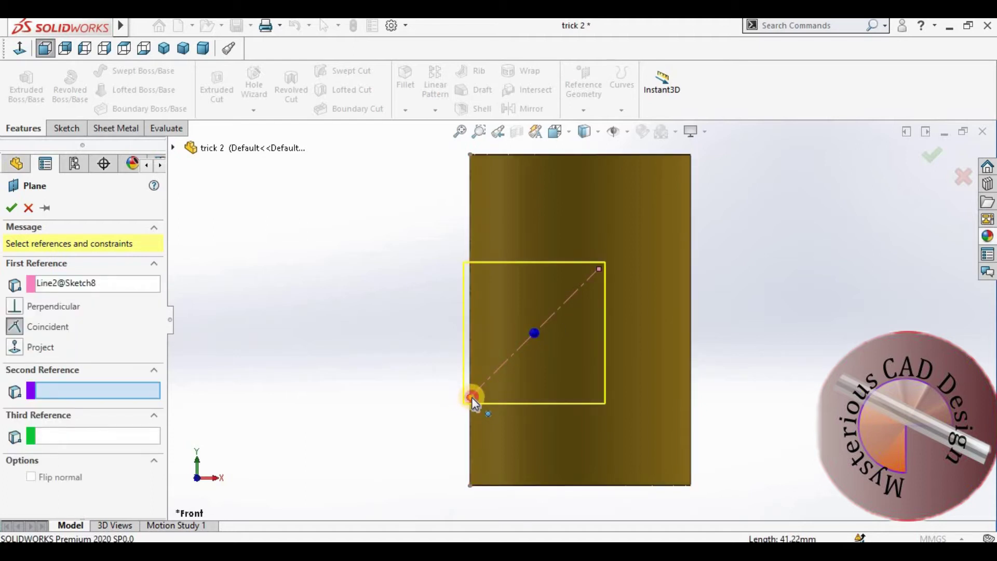
click(472, 396)
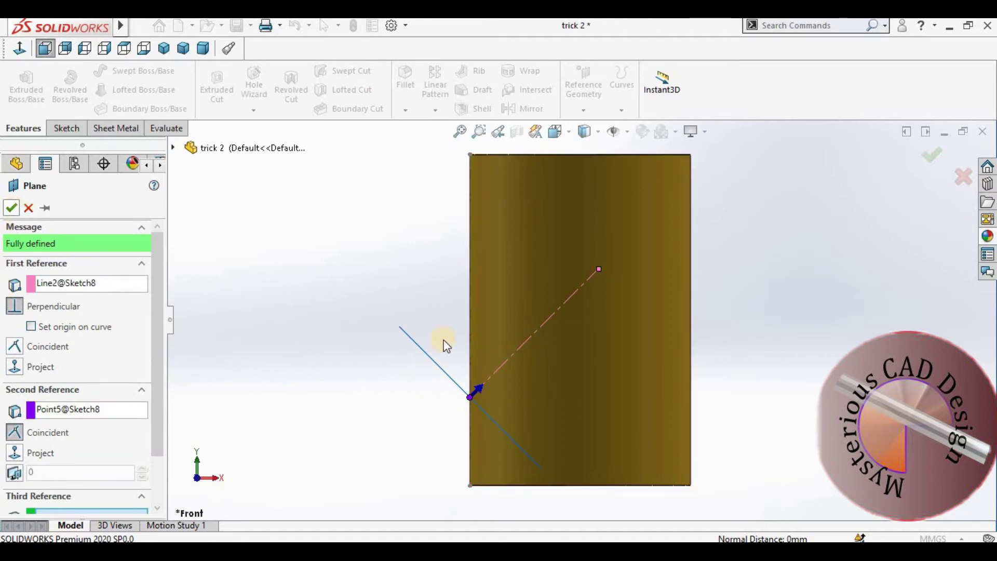
right_click(364, 270)
mouse_move(506, 364)
middle_down()
mouse_move(524, 357)
mouse_move(525, 328)
mouse_move(453, 343)
middle_up()
scroll(520, 375, down, 3)
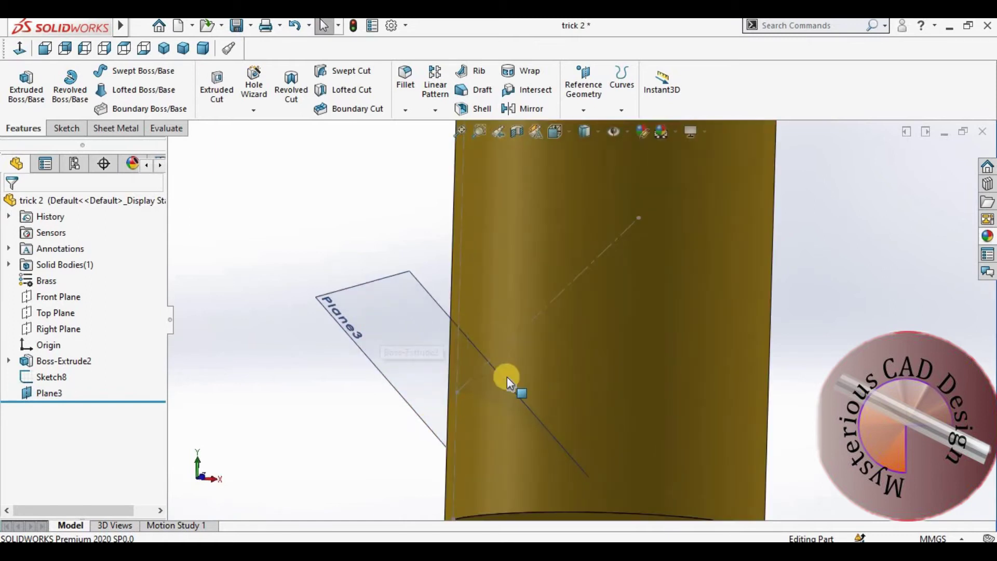
Step: Set up a Hole Wizard straight hole, Ø10.0, Blind 40 mm deep
click(259, 90)
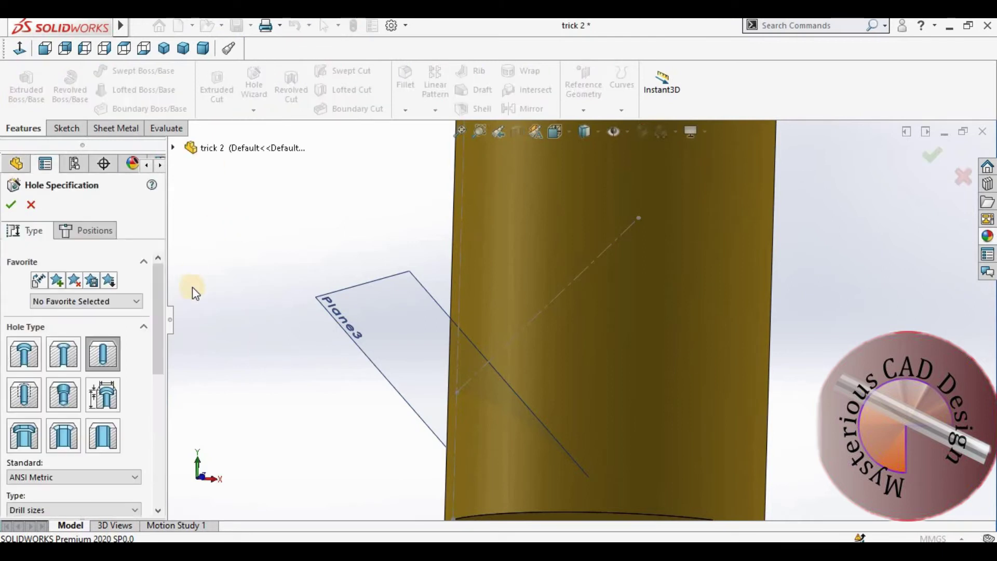
click(95, 354)
drag(157, 350, 165, 405)
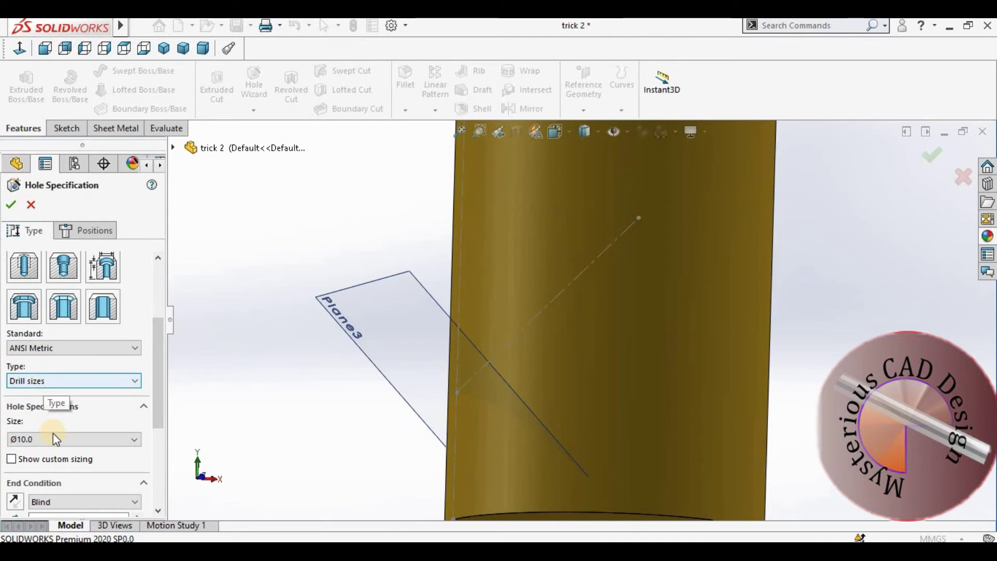
drag(161, 400, 163, 424)
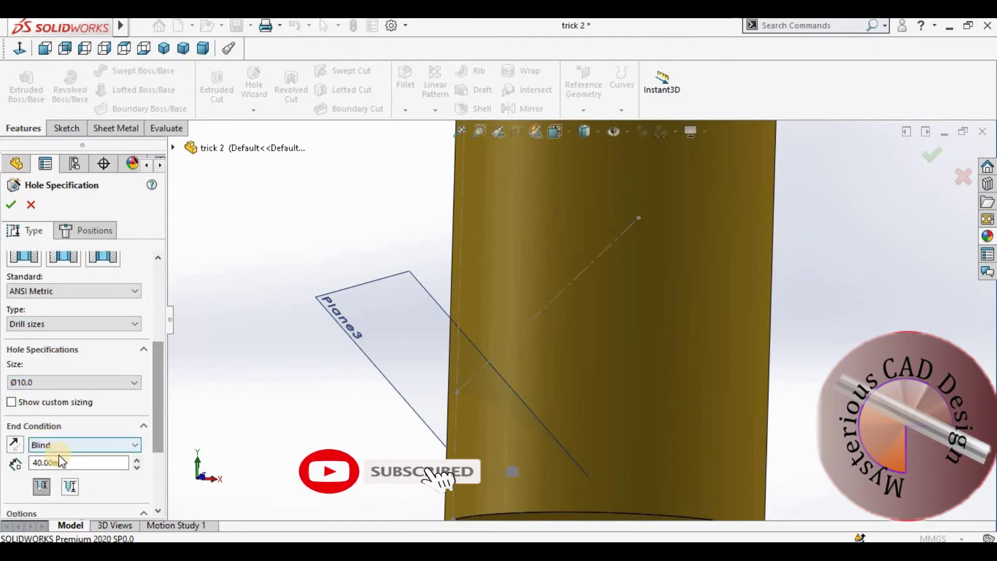
click(78, 460)
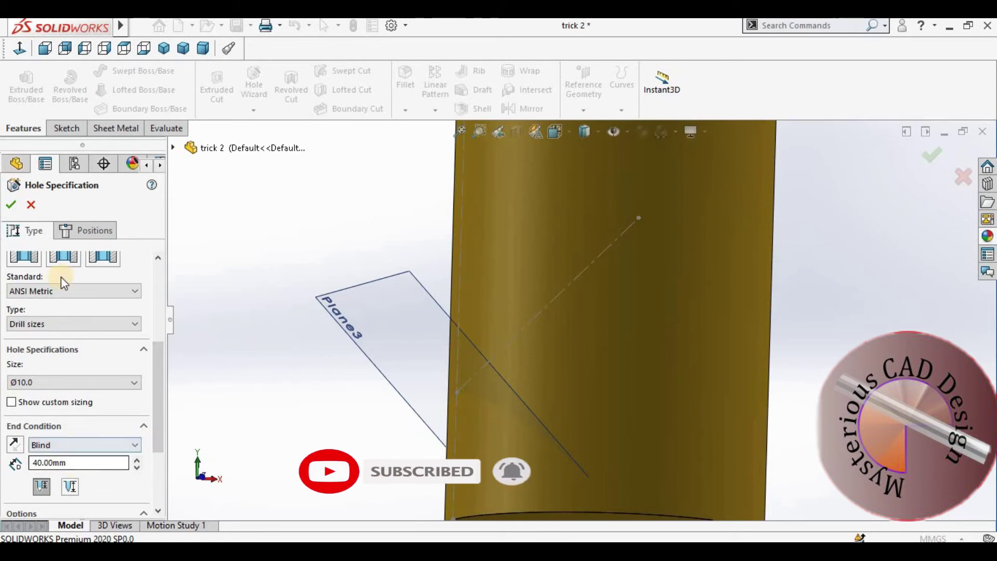
Step: Position the hole on Plane3 at the line's lower endpoint, finish it, and hide Plane3
click(102, 237)
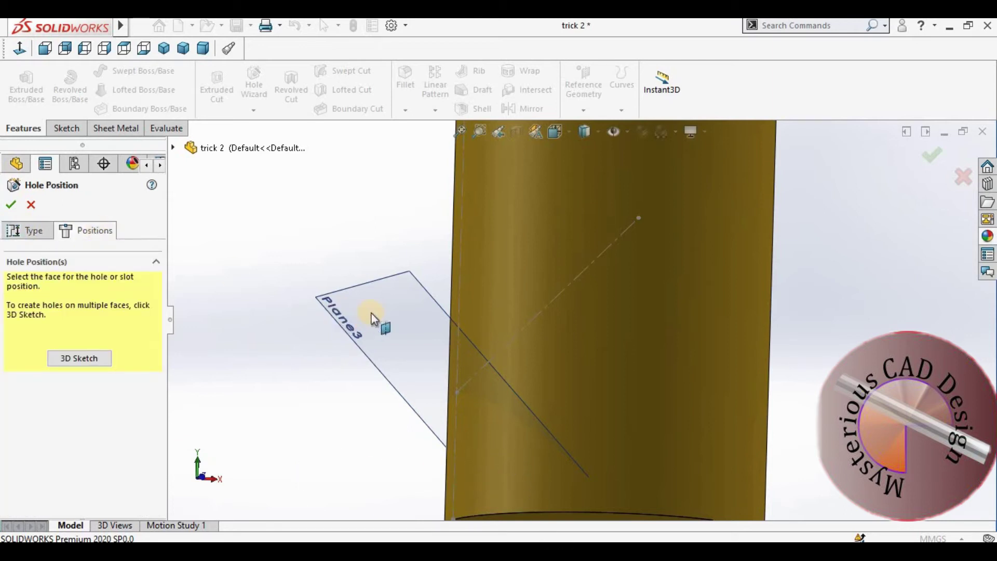
click(409, 328)
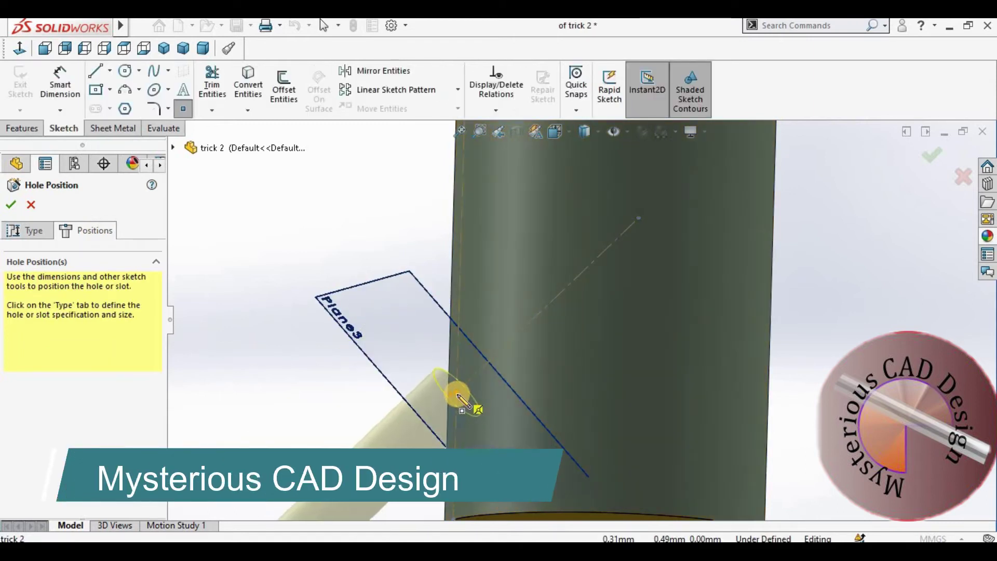
click(457, 394)
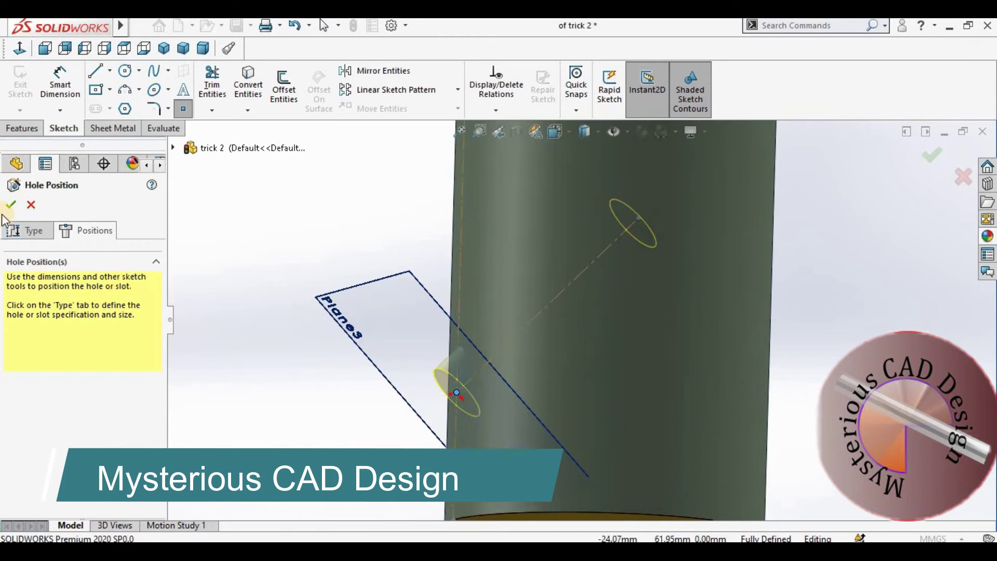
click(20, 207)
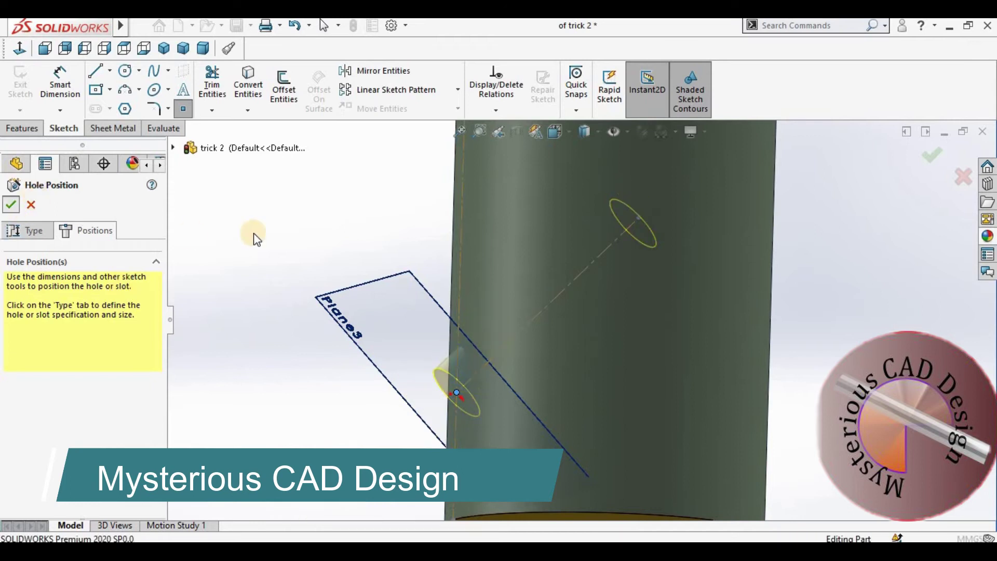
click(401, 305)
click(493, 261)
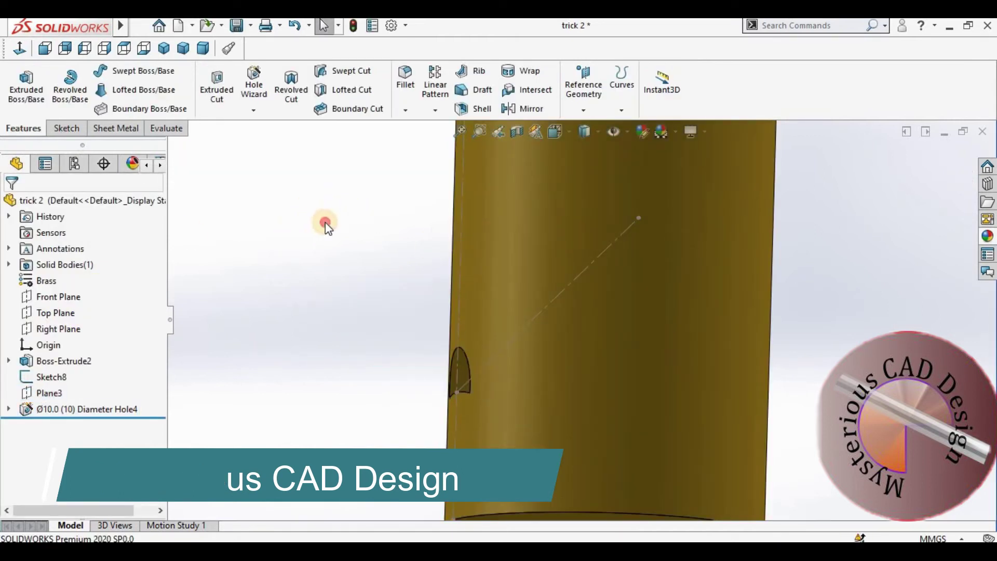
click(514, 132)
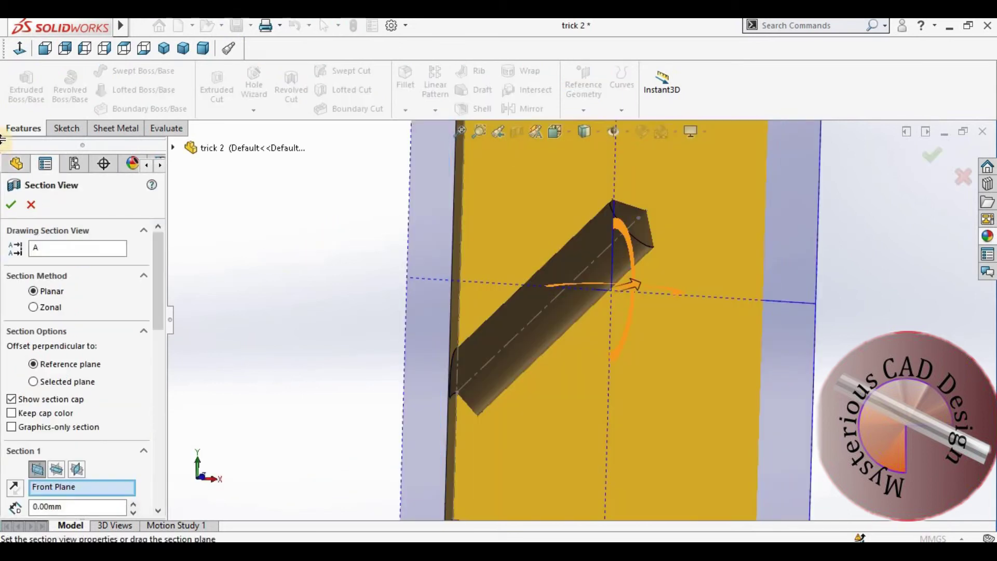
click(30, 205)
click(25, 56)
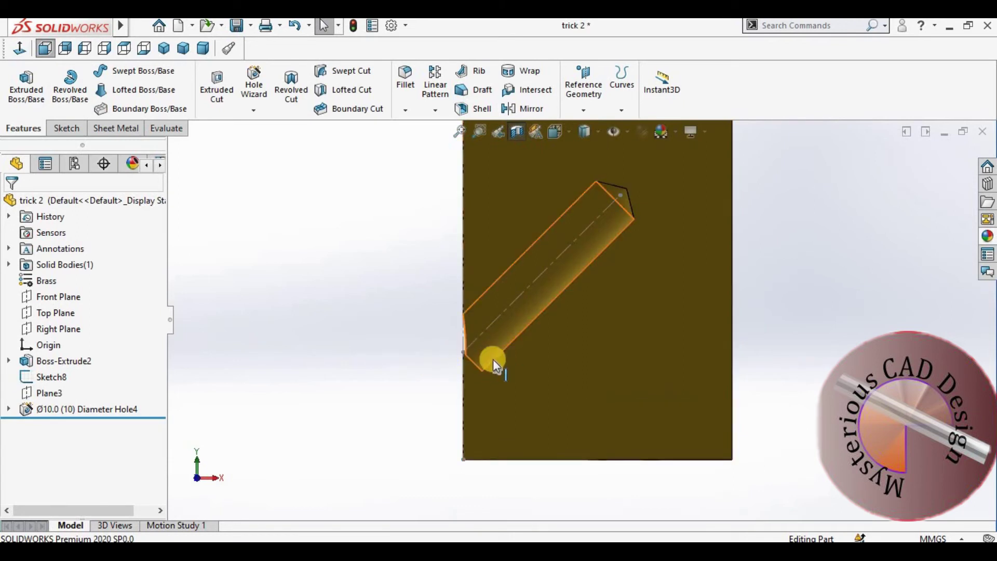
middle_drag(493, 359, 444, 432)
scroll(445, 319, up, 3)
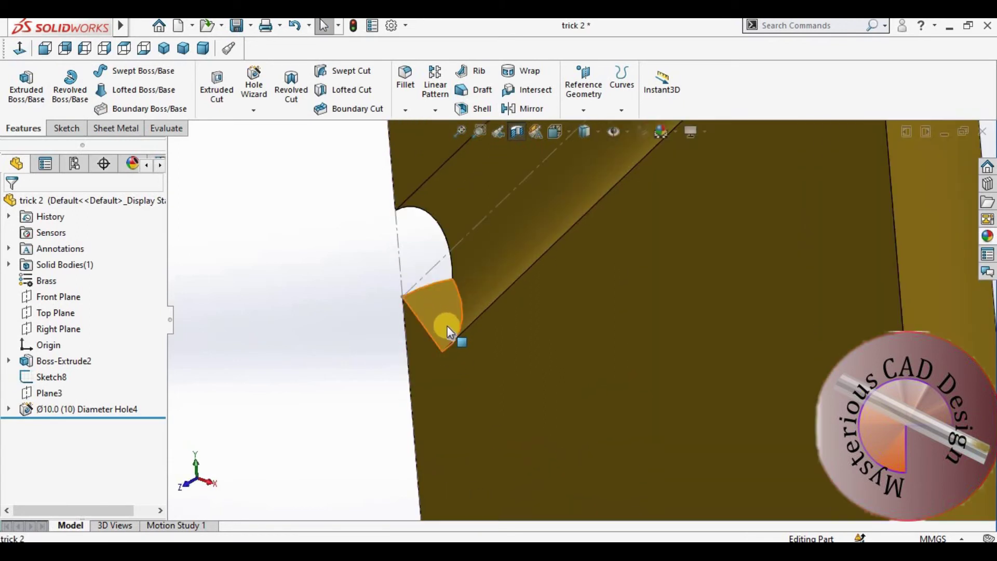
click(162, 49)
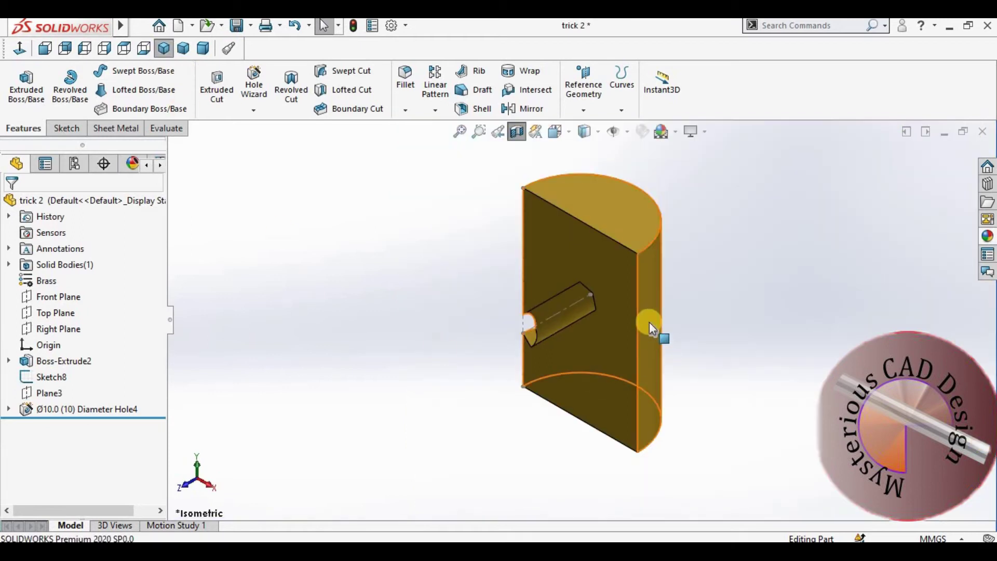
click(516, 132)
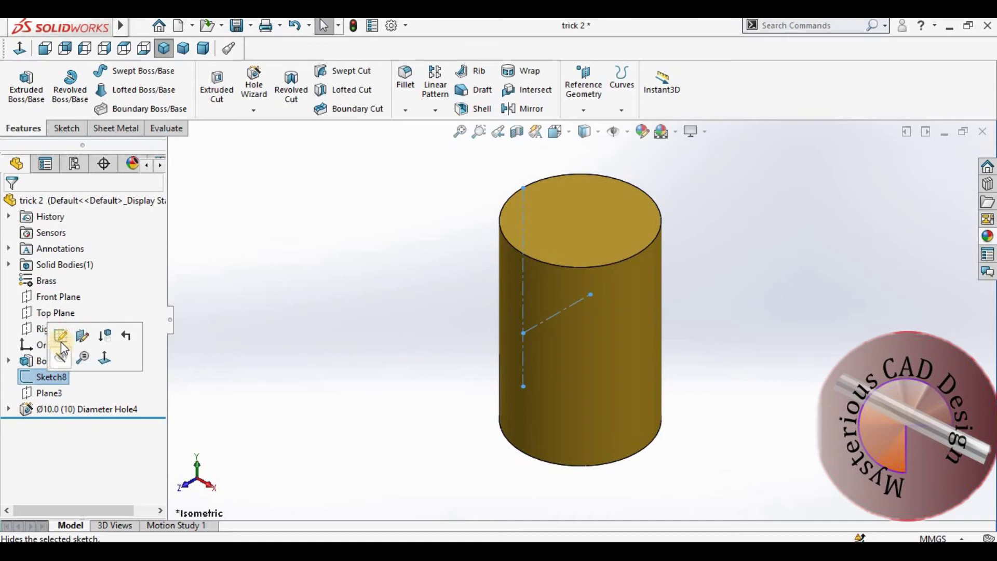
Step: In Sketch8, delete the 20.00 dimension and endpoint coincidence, extending the line past the cylinder's edge
click(61, 337)
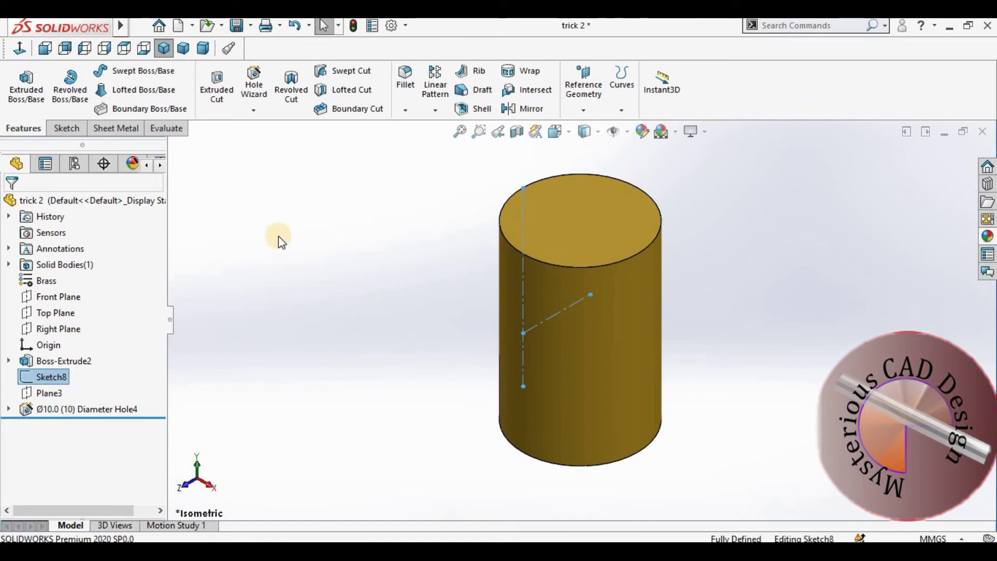
click(23, 50)
click(505, 394)
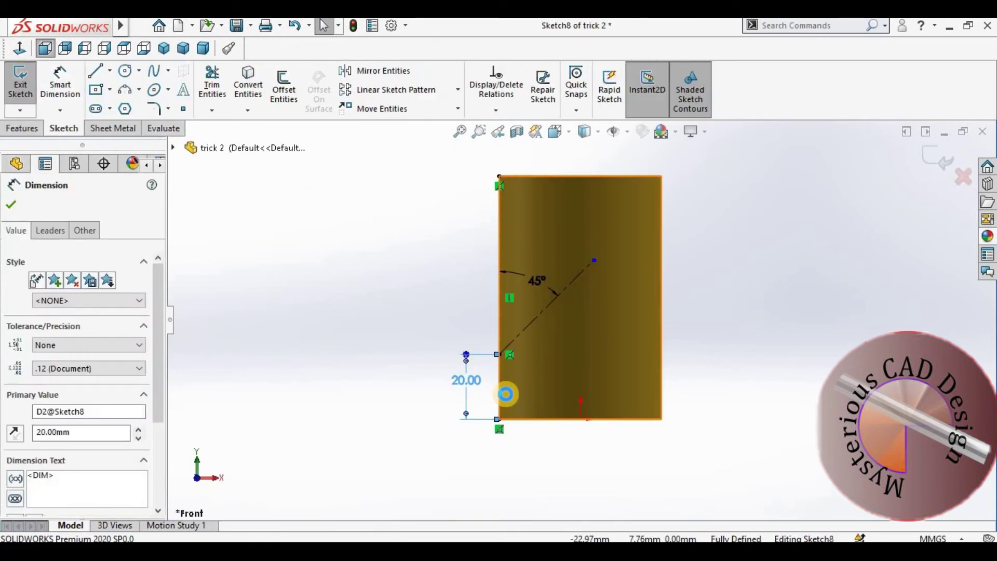
key(Delete)
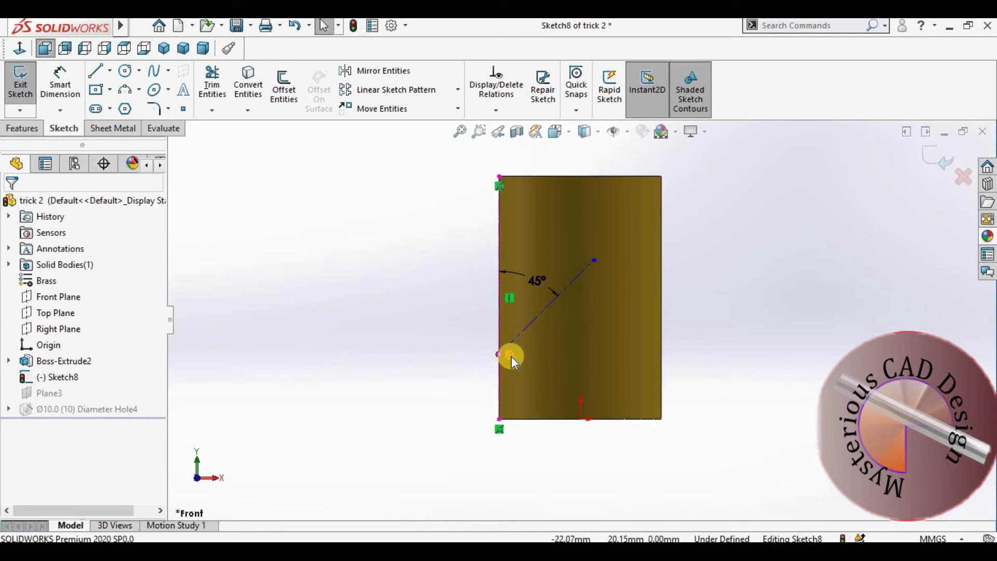
click(510, 357)
key(Delete)
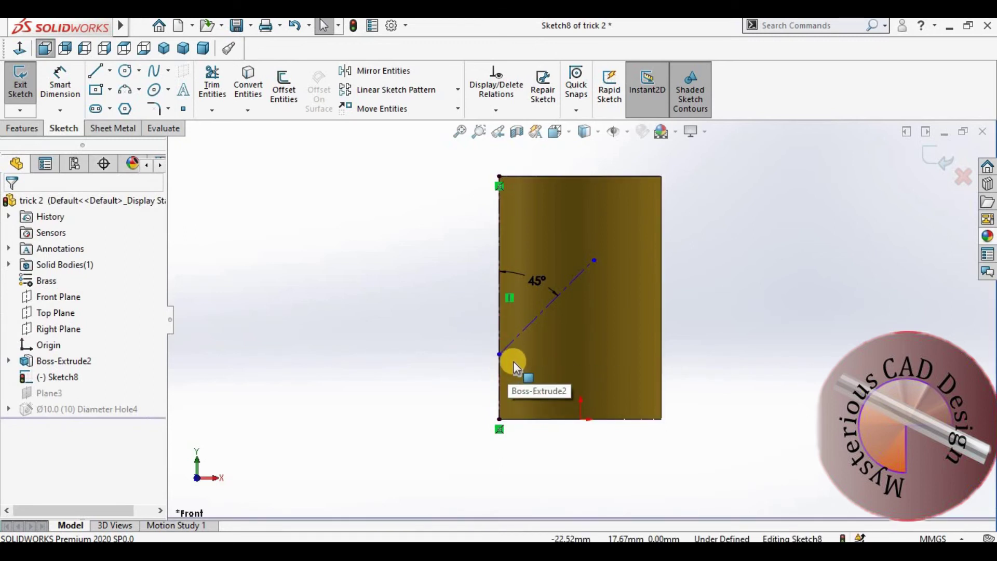
scroll(516, 355, down, 3)
drag(513, 343, 489, 368)
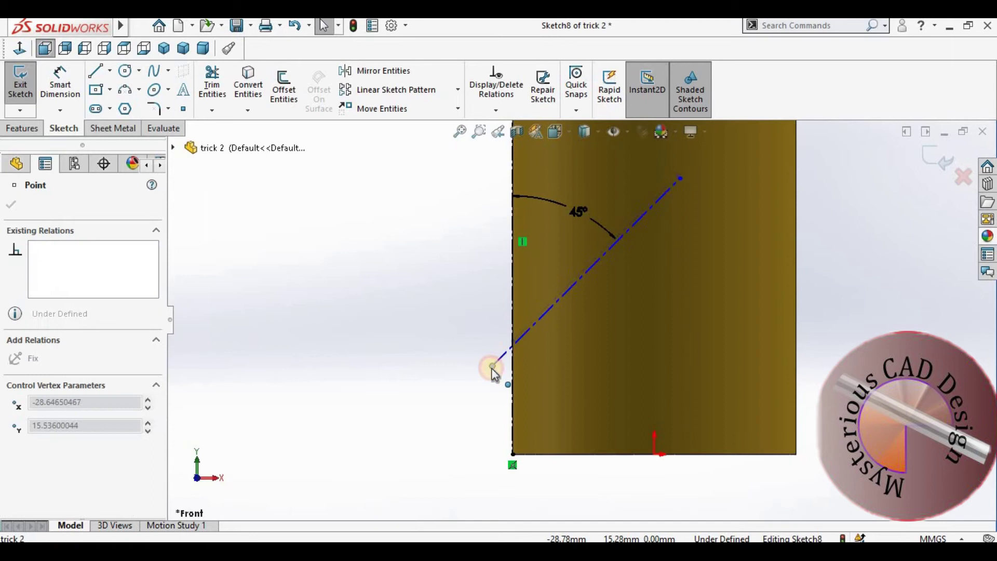
click(381, 317)
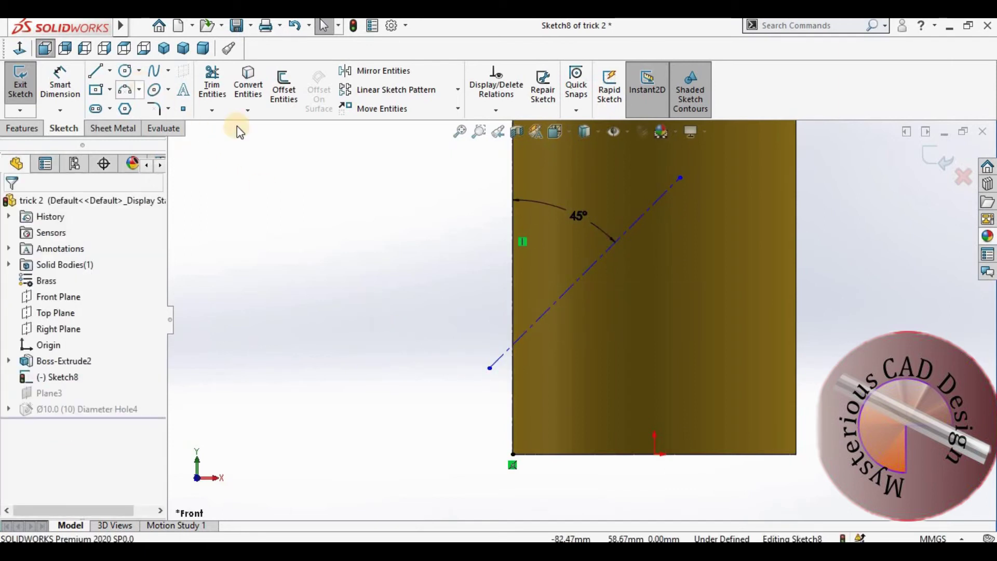
Step: Place a sketch point on the cylinder's left edge and make it coincident with the 45° line
click(182, 110)
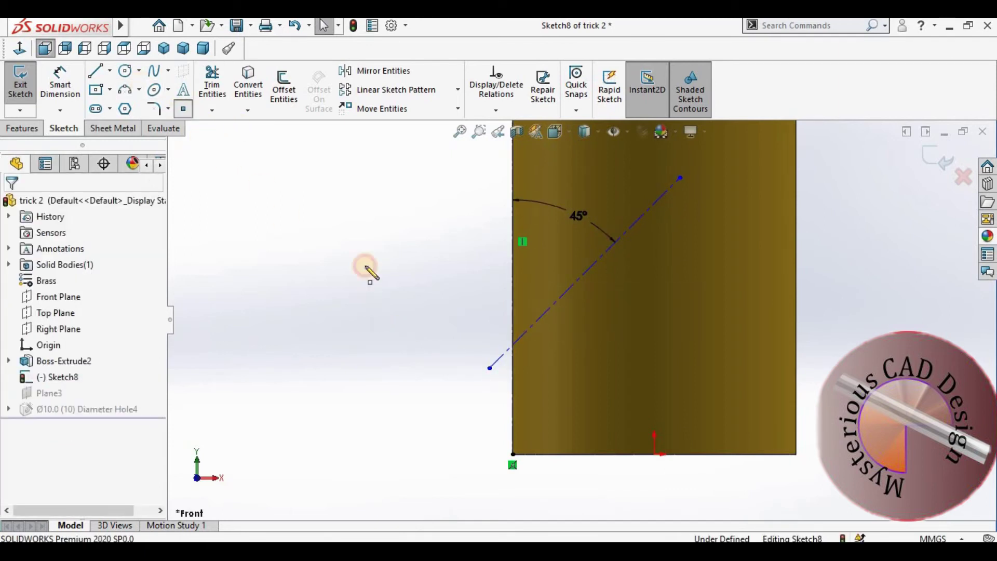
click(512, 359)
scroll(514, 358, down, 2)
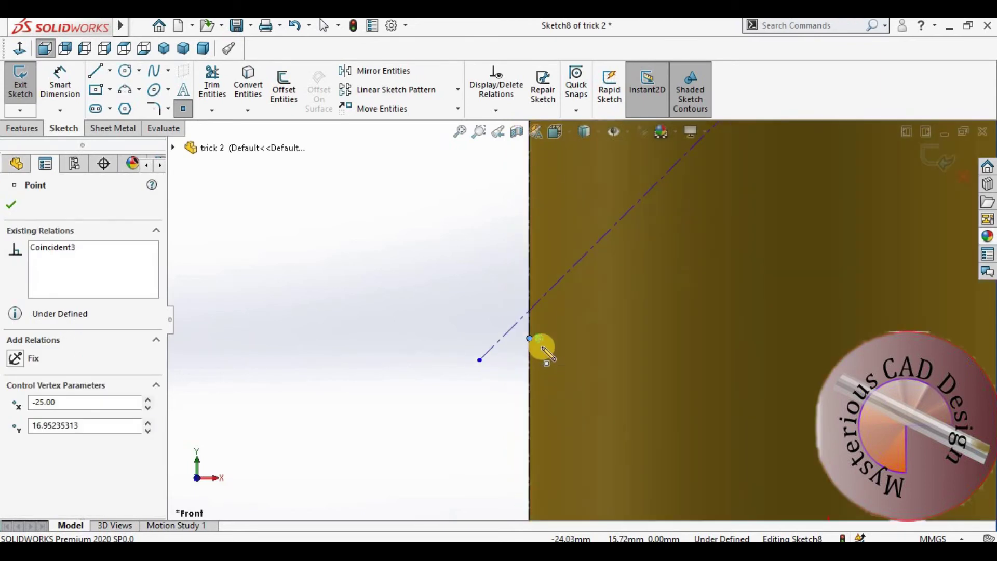
key(Escape)
click(530, 339)
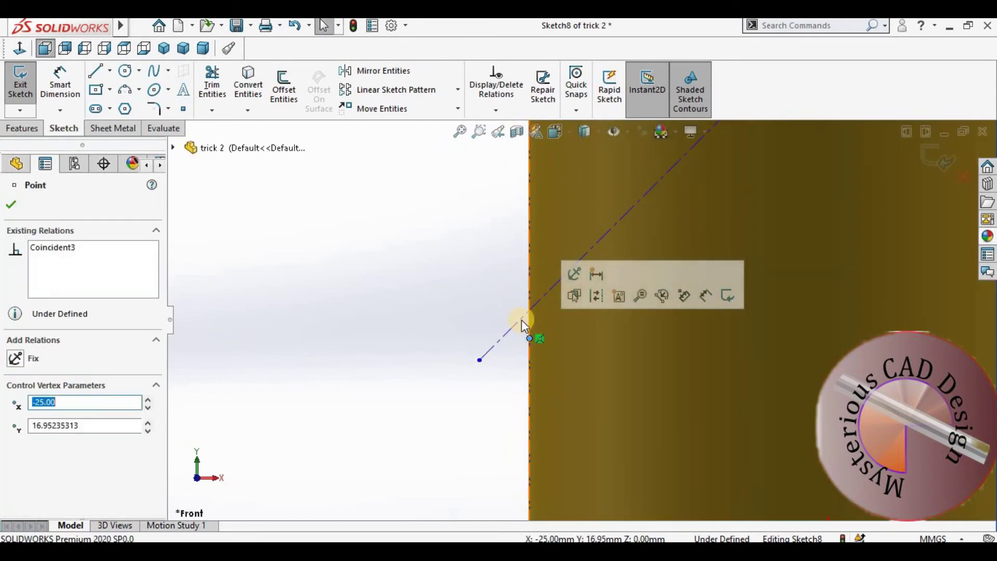
ctrl+click(522, 318)
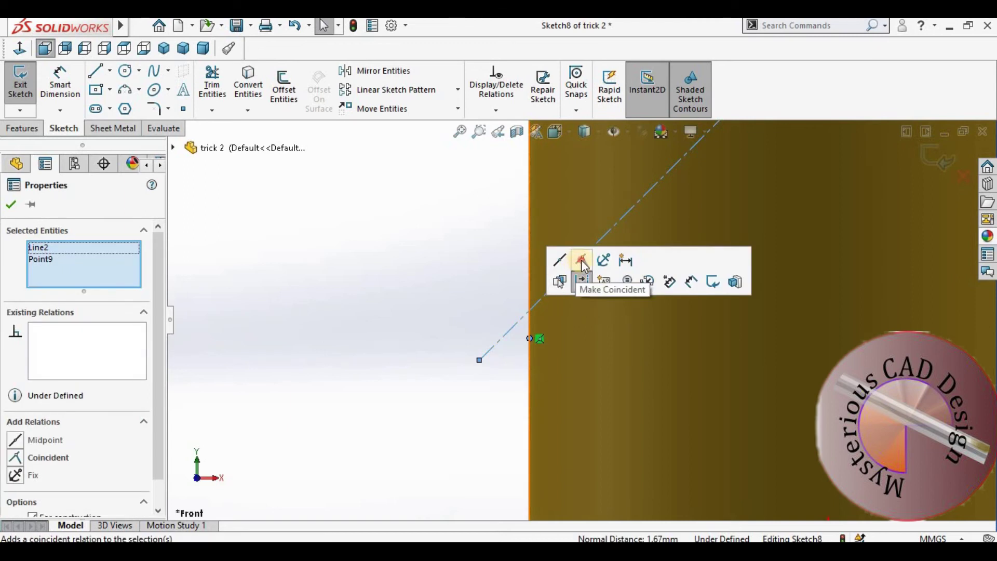
click(582, 265)
click(404, 285)
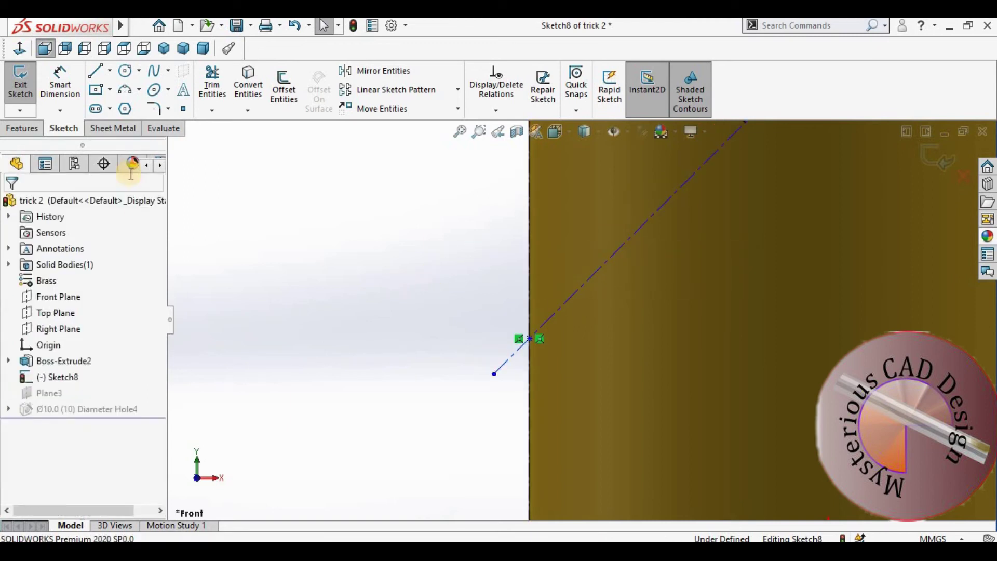
Step: Dimension the edge crossing point 20 mm above the base
click(63, 89)
scroll(590, 344, up, 2)
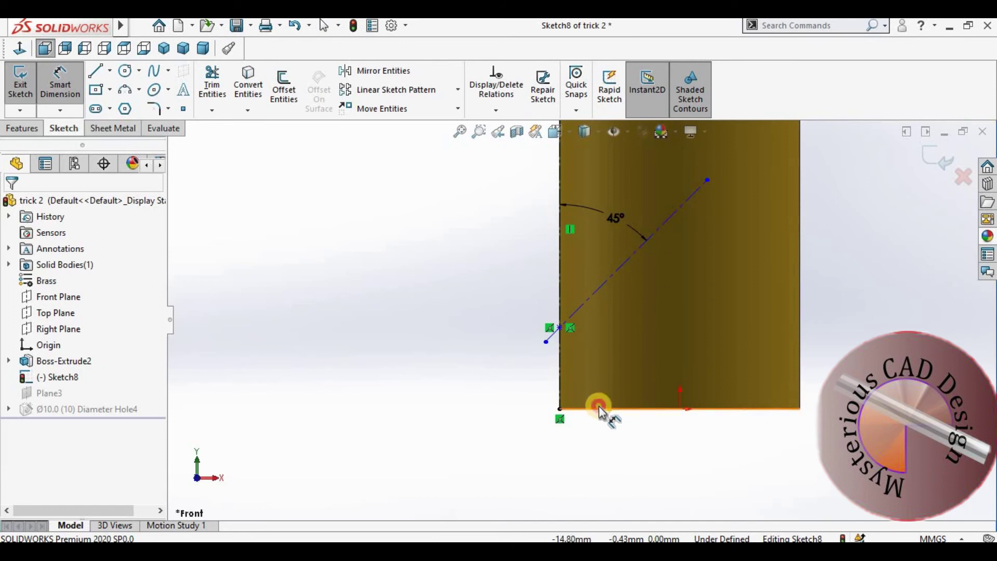
scroll(578, 345, up, 3)
click(540, 301)
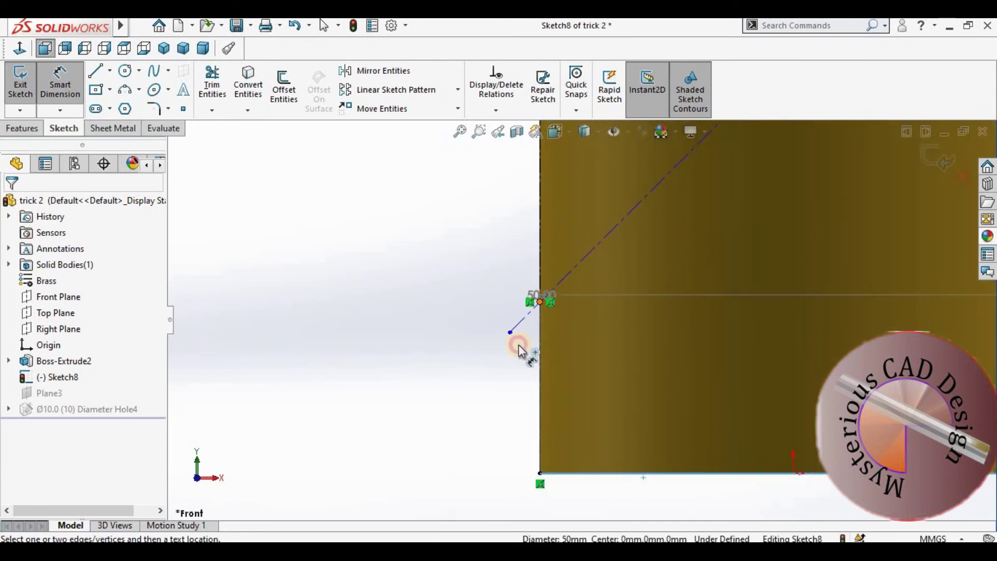
click(457, 395)
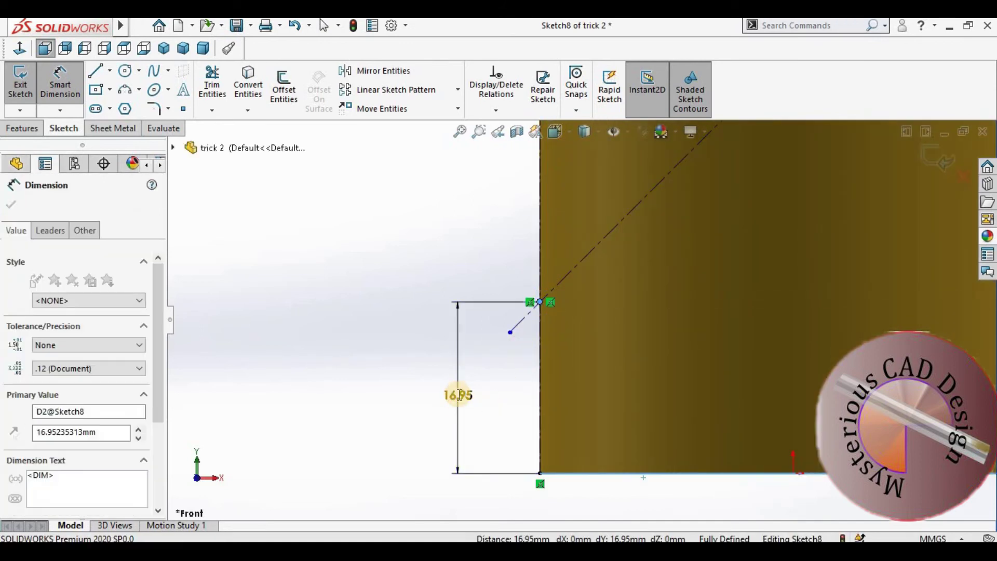
text(20)
key(Return)
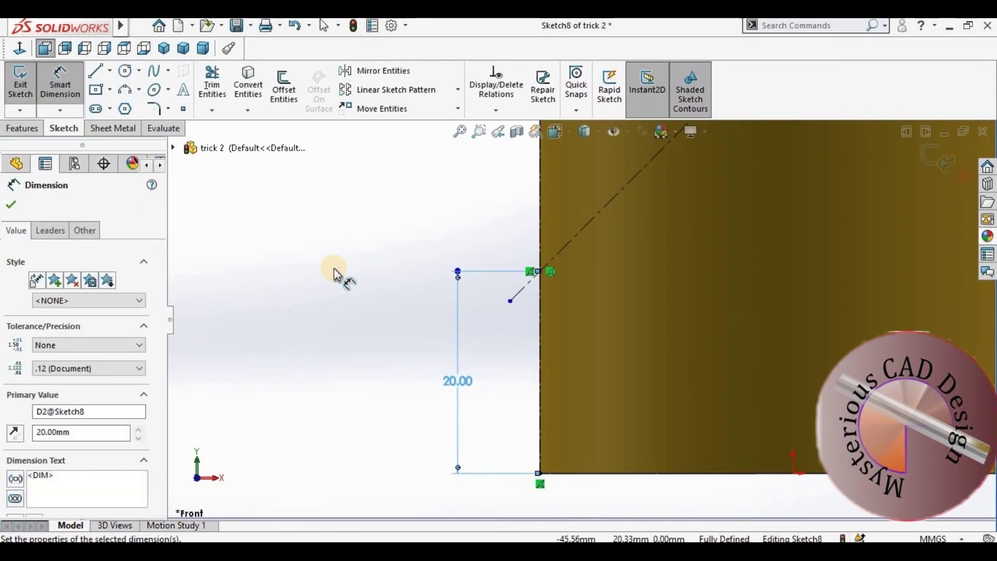
key(Escape)
Step: Dimension the line's outer end 5 mm outside the left edge and exit the sketch
key(z)
key(f)
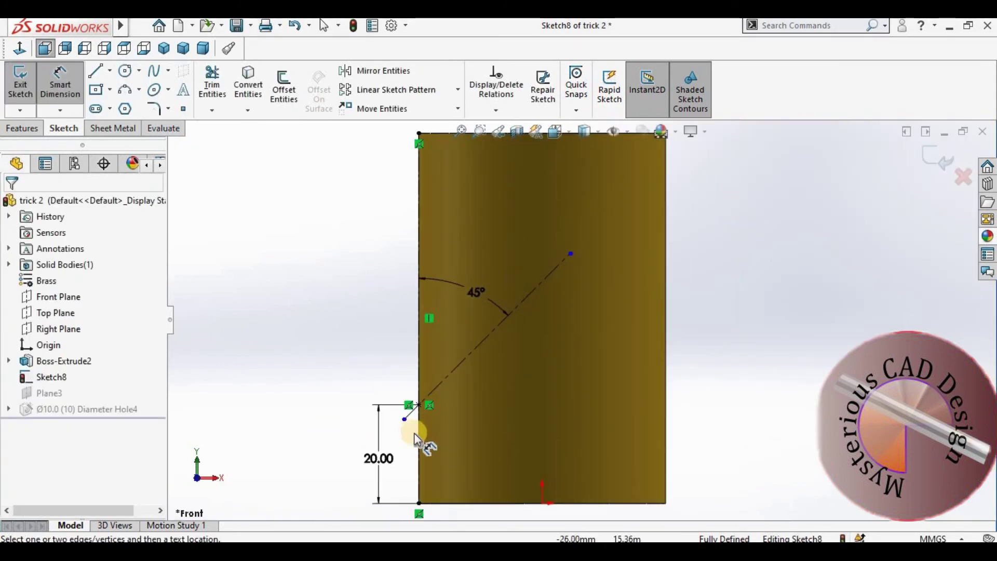
click(417, 429)
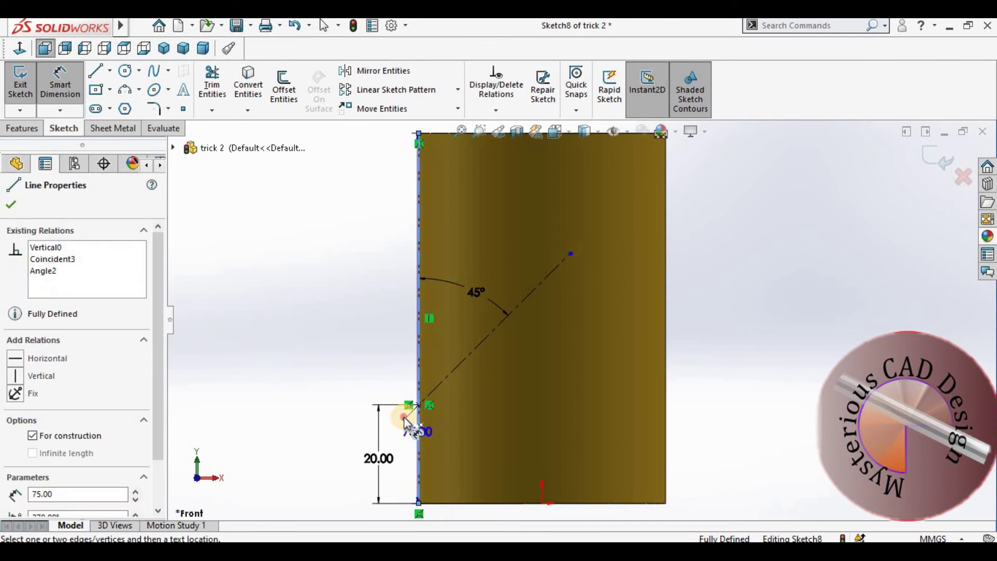
click(365, 358)
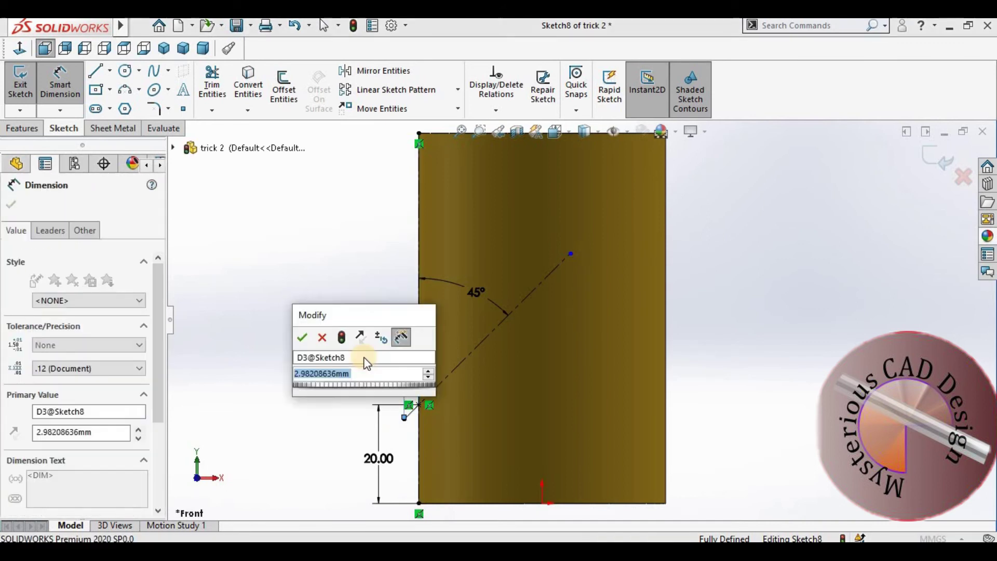
text(5)
key(Return)
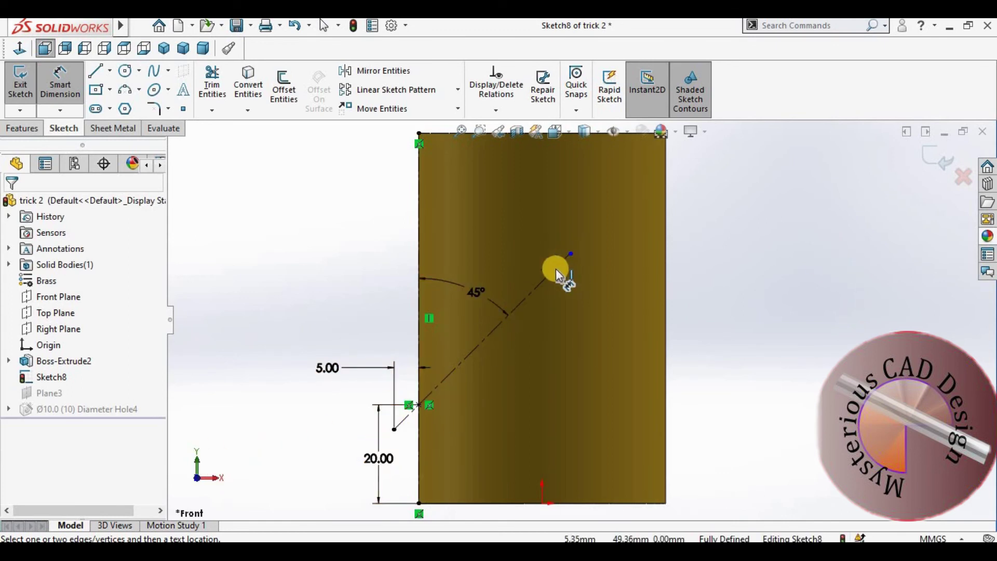
click(946, 168)
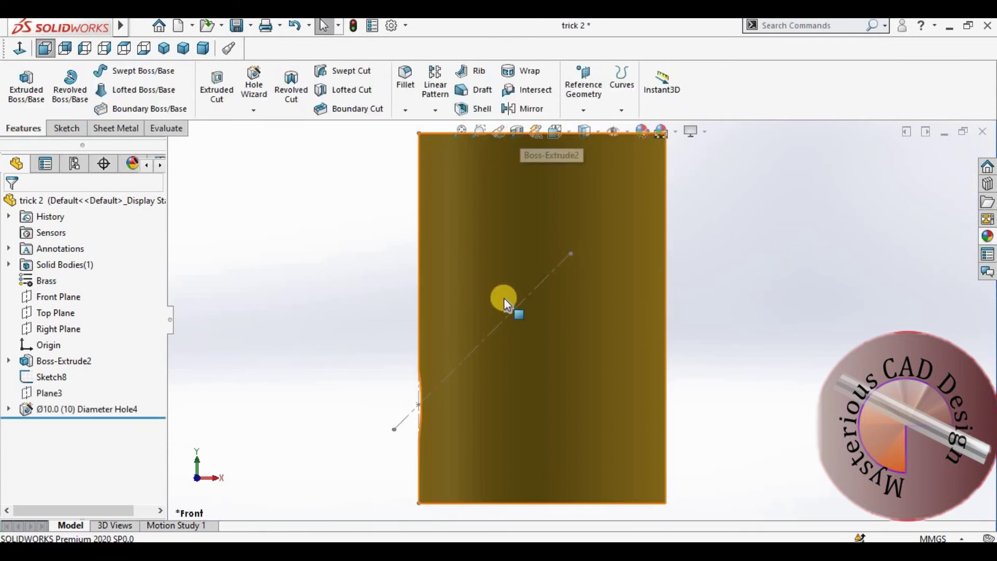
Step: Hide Sketch8, then toggle a Front Plane section view on and off
click(522, 309)
click(575, 270)
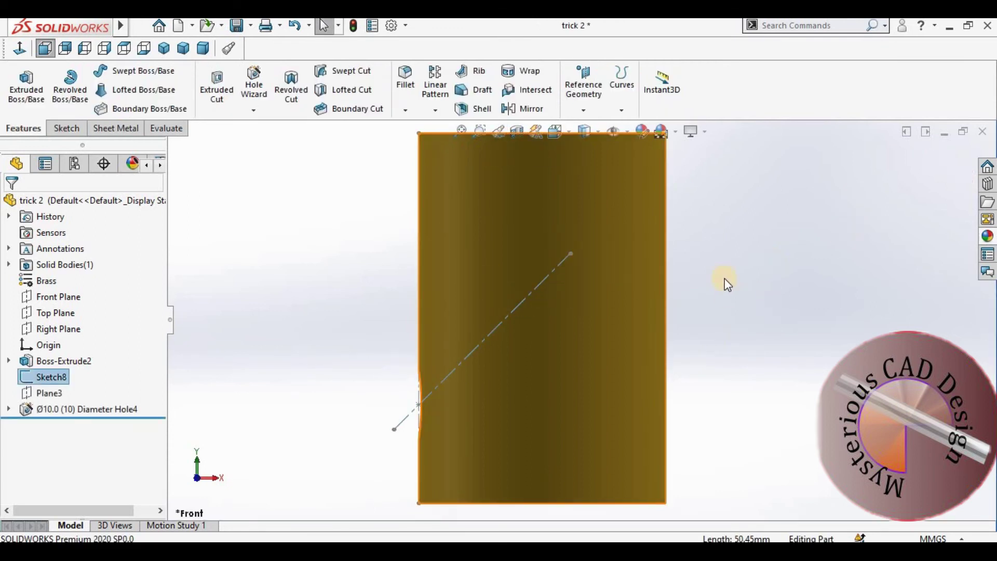
click(518, 132)
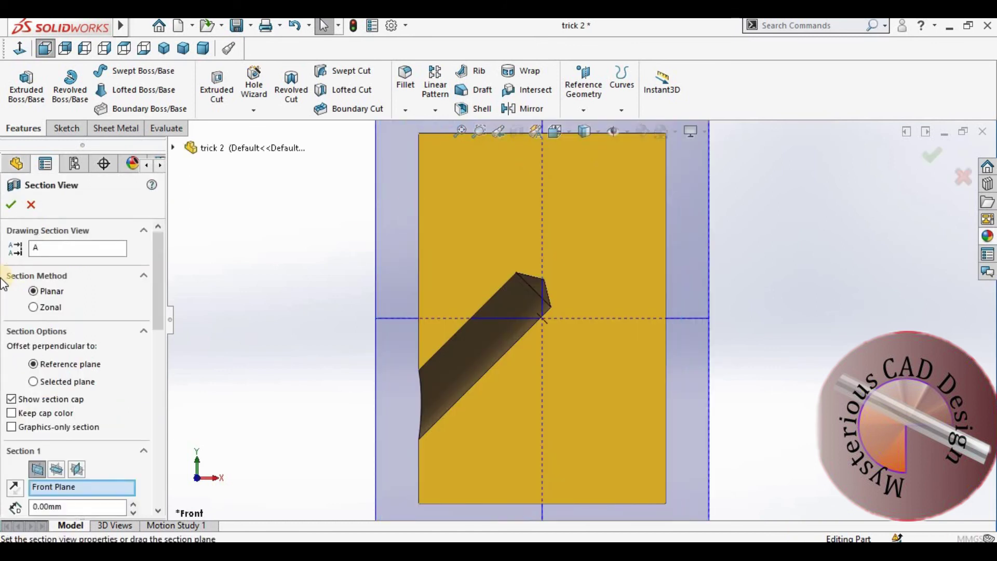
click(263, 281)
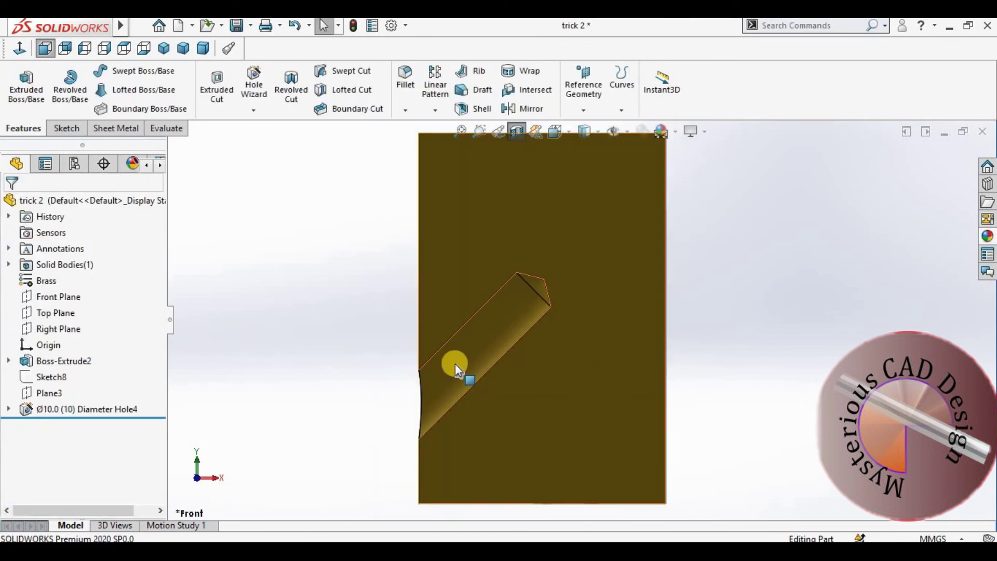
Step: Orbit and zoom the cylinder to inspect the angled hole's entry on its side
middle_drag(440, 381, 560, 329)
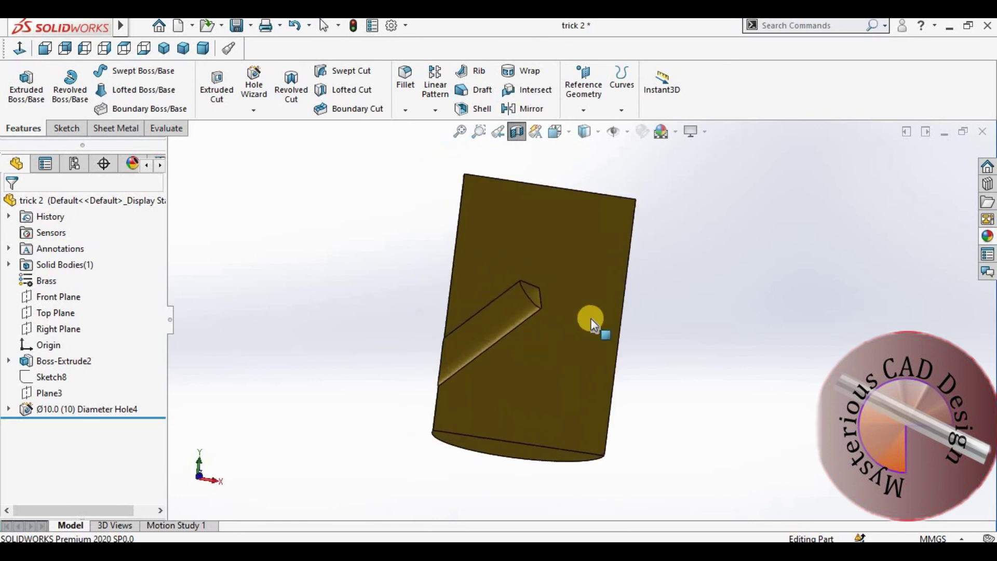
middle_drag(561, 330, 599, 339)
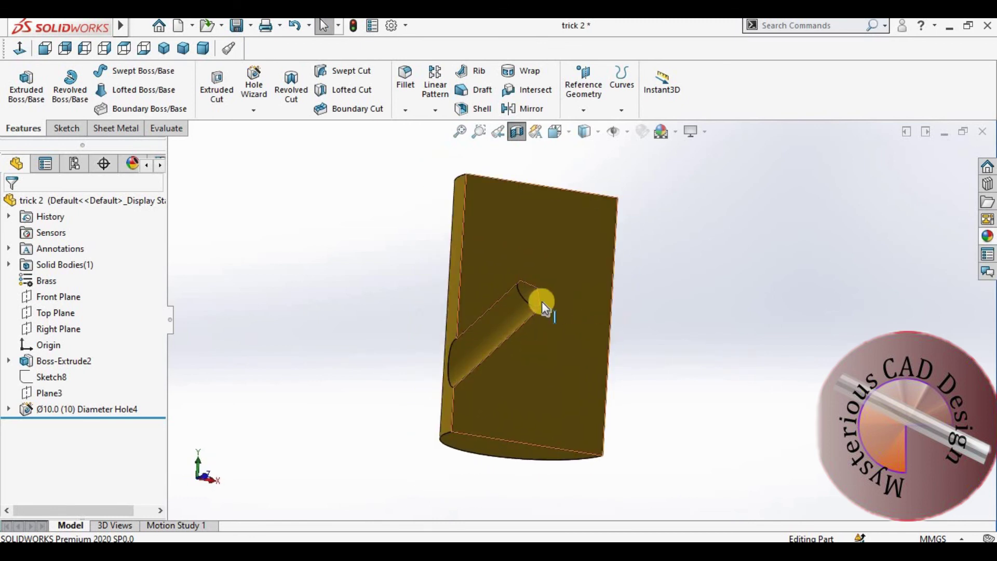
scroll(587, 318, up, 3)
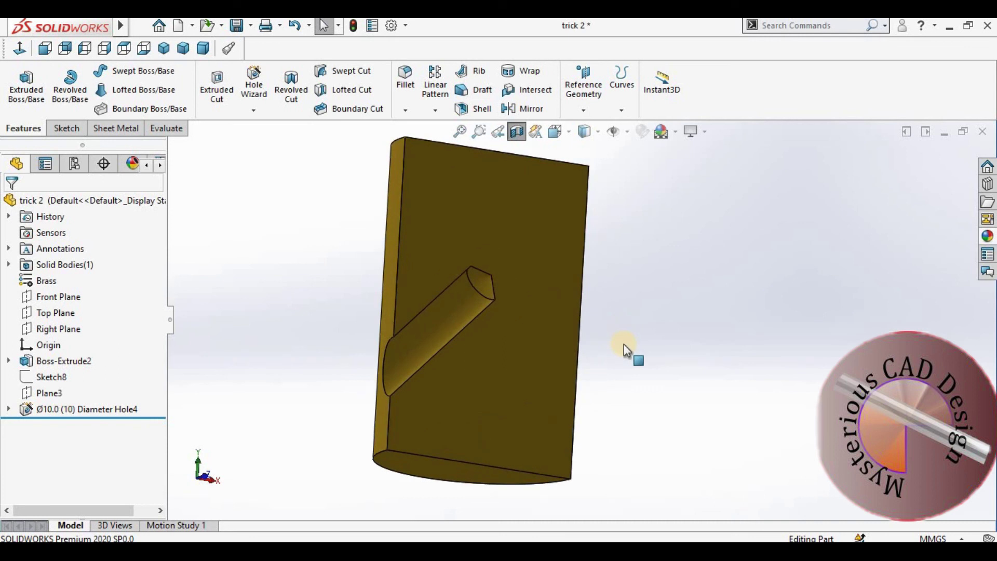
scroll(592, 342, up, 2)
scroll(582, 332, up, 2)
scroll(576, 310, up, 1)
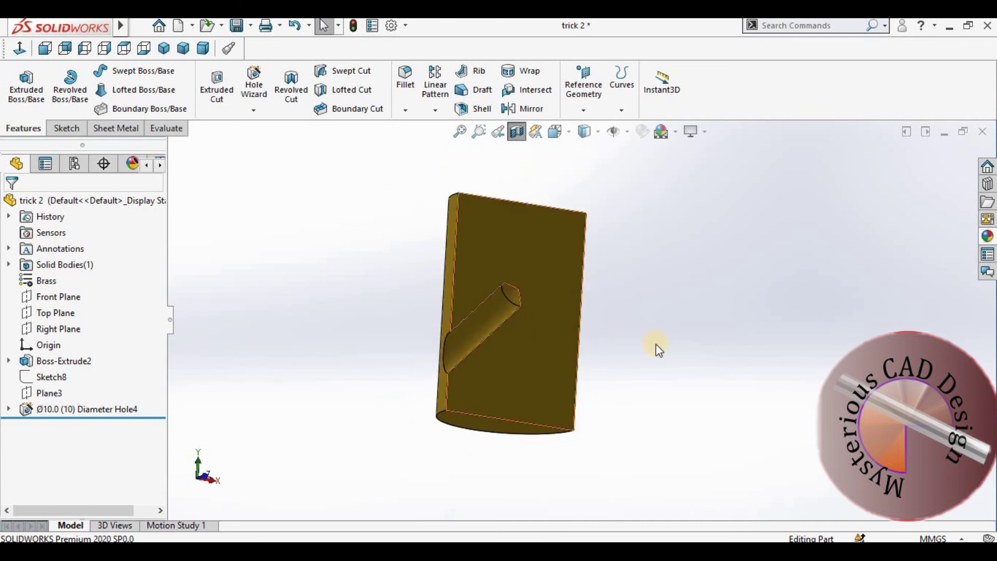
scroll(574, 339, down, 2)
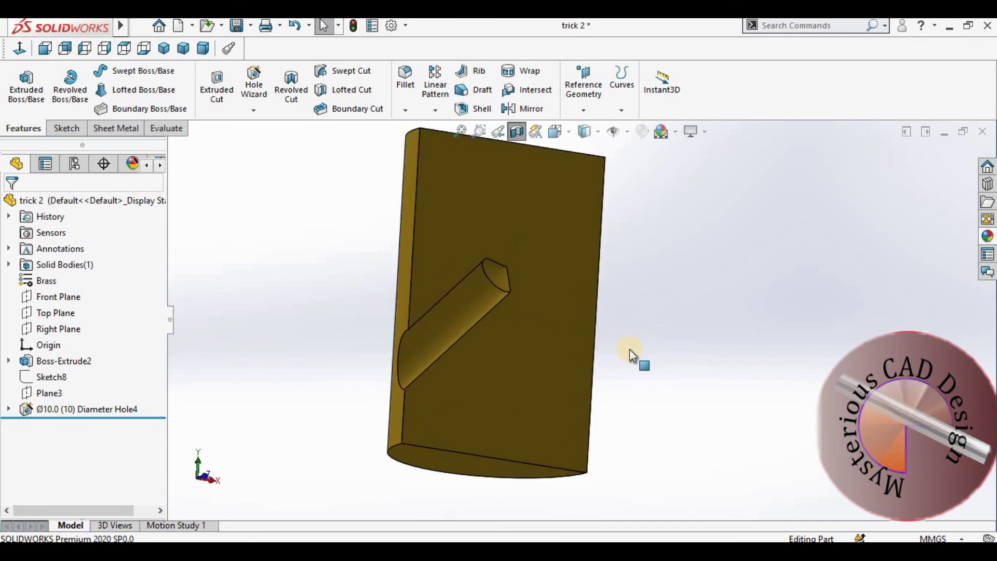